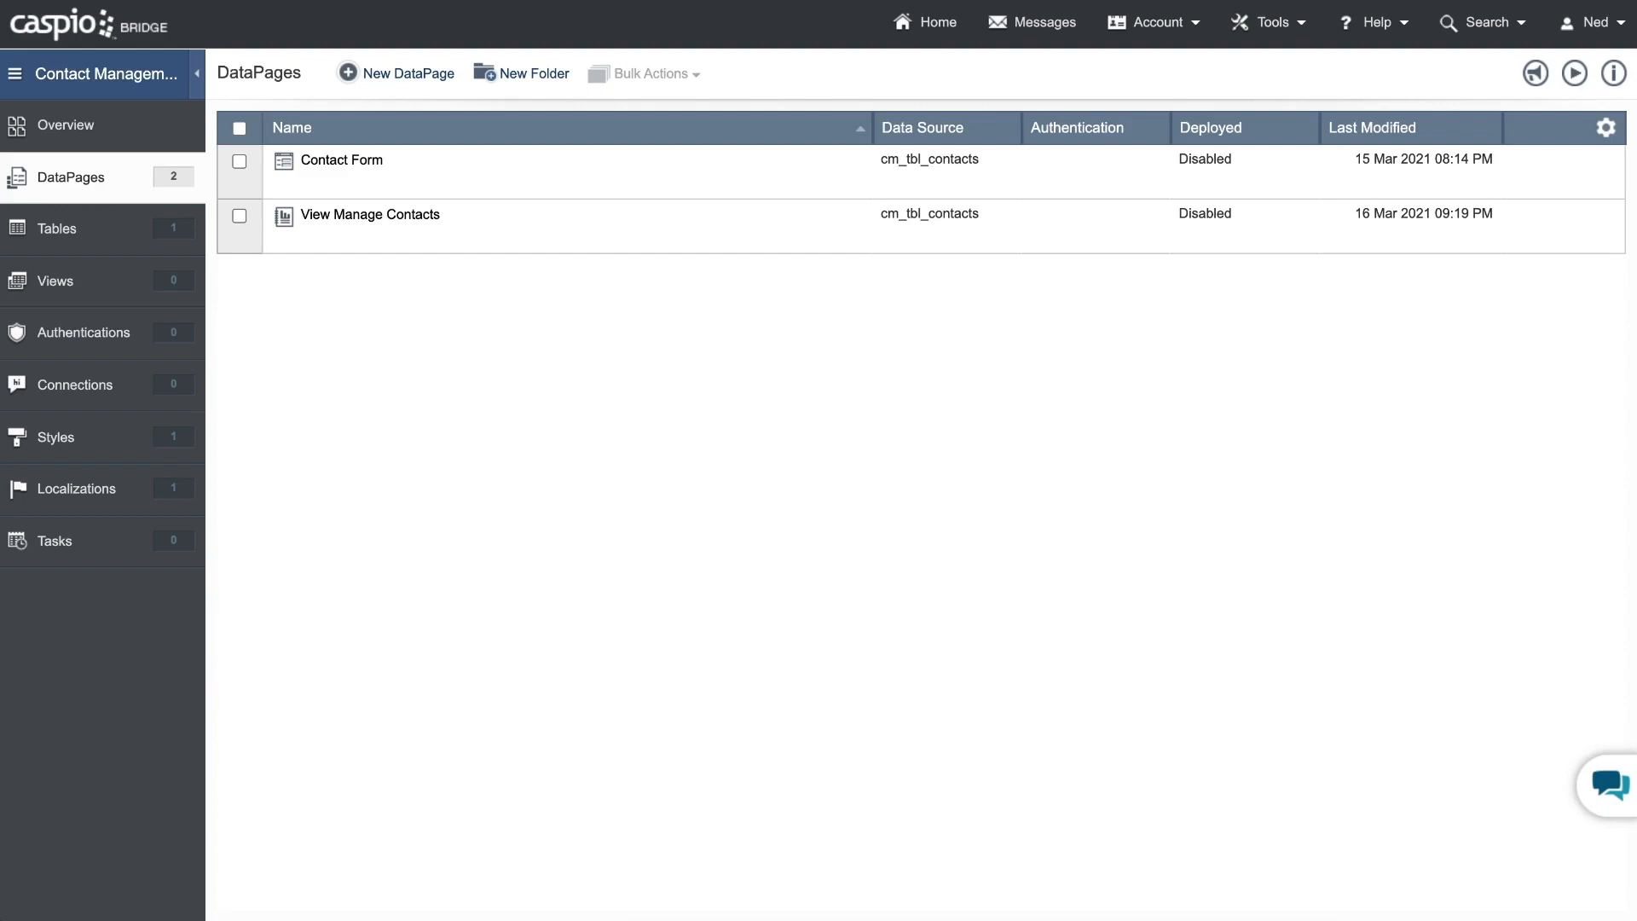
# - Go to the app's Tables list from the sidebar
pyautogui.click(187, 249)
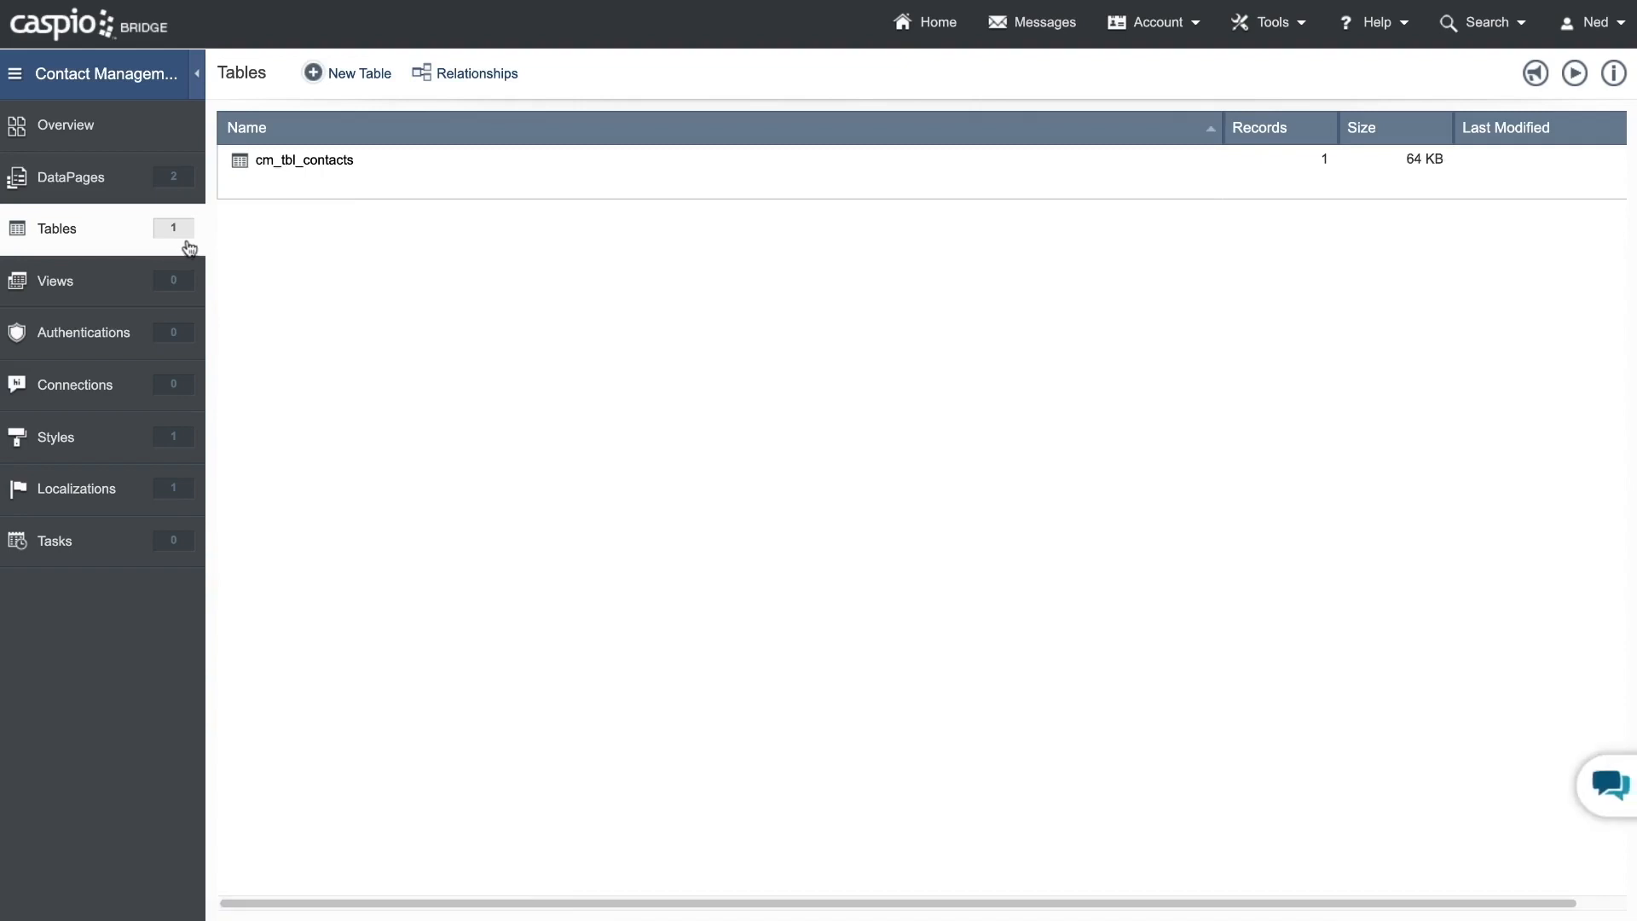
# - Define User_ID as Random ID, add Name and Email fields, and require Email to be unique
pyautogui.click(353, 77)
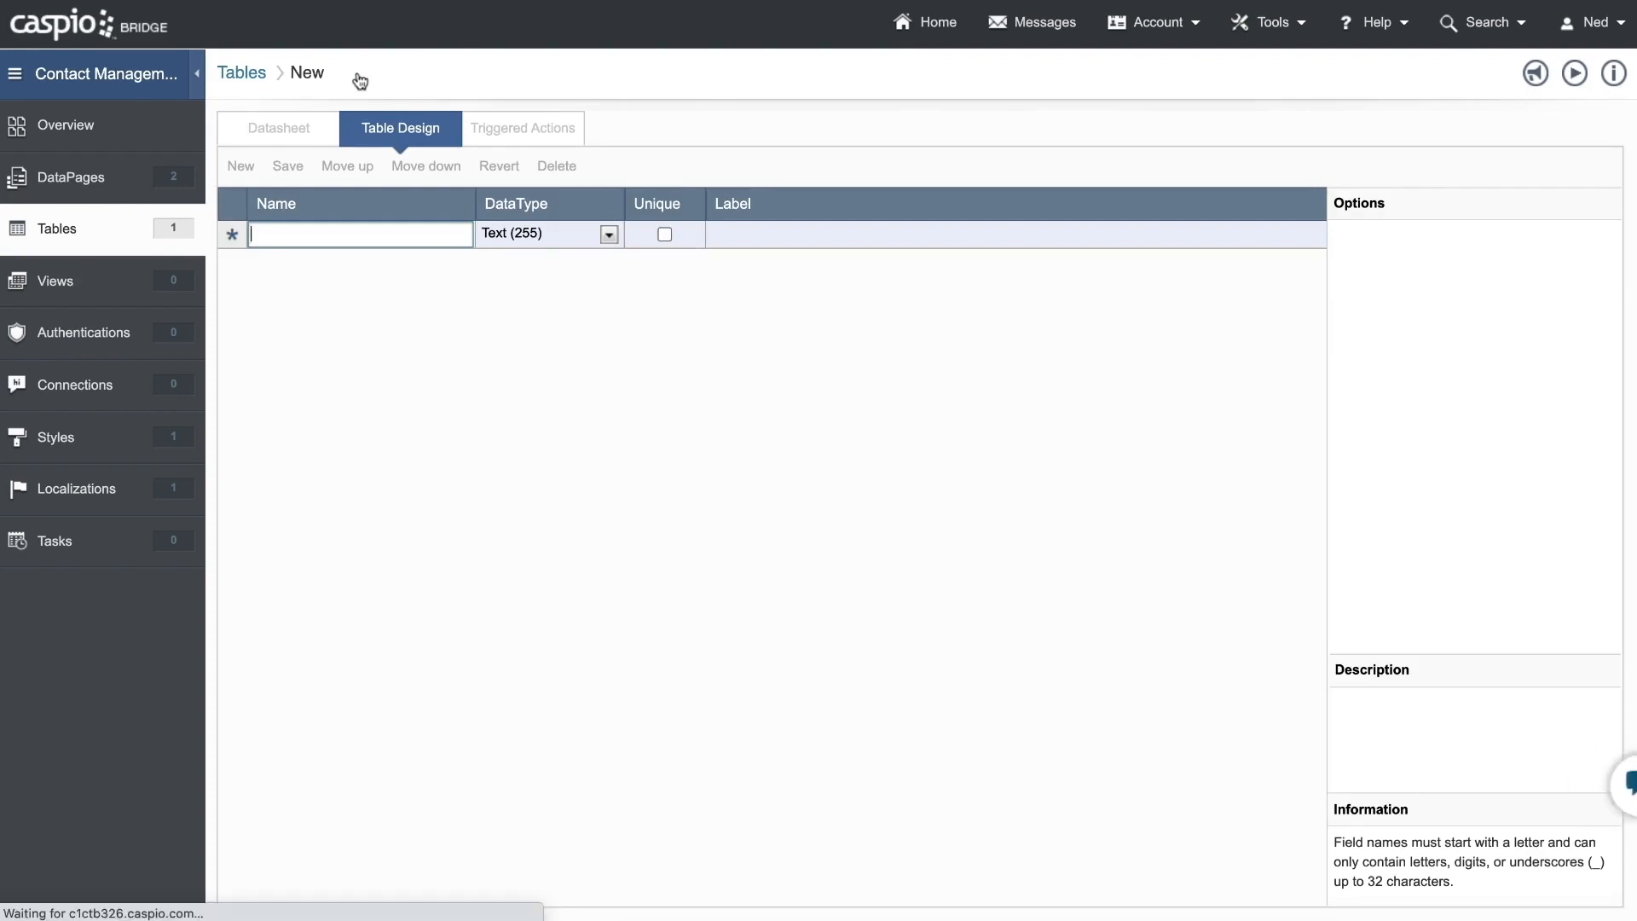
pyautogui.write('Us')
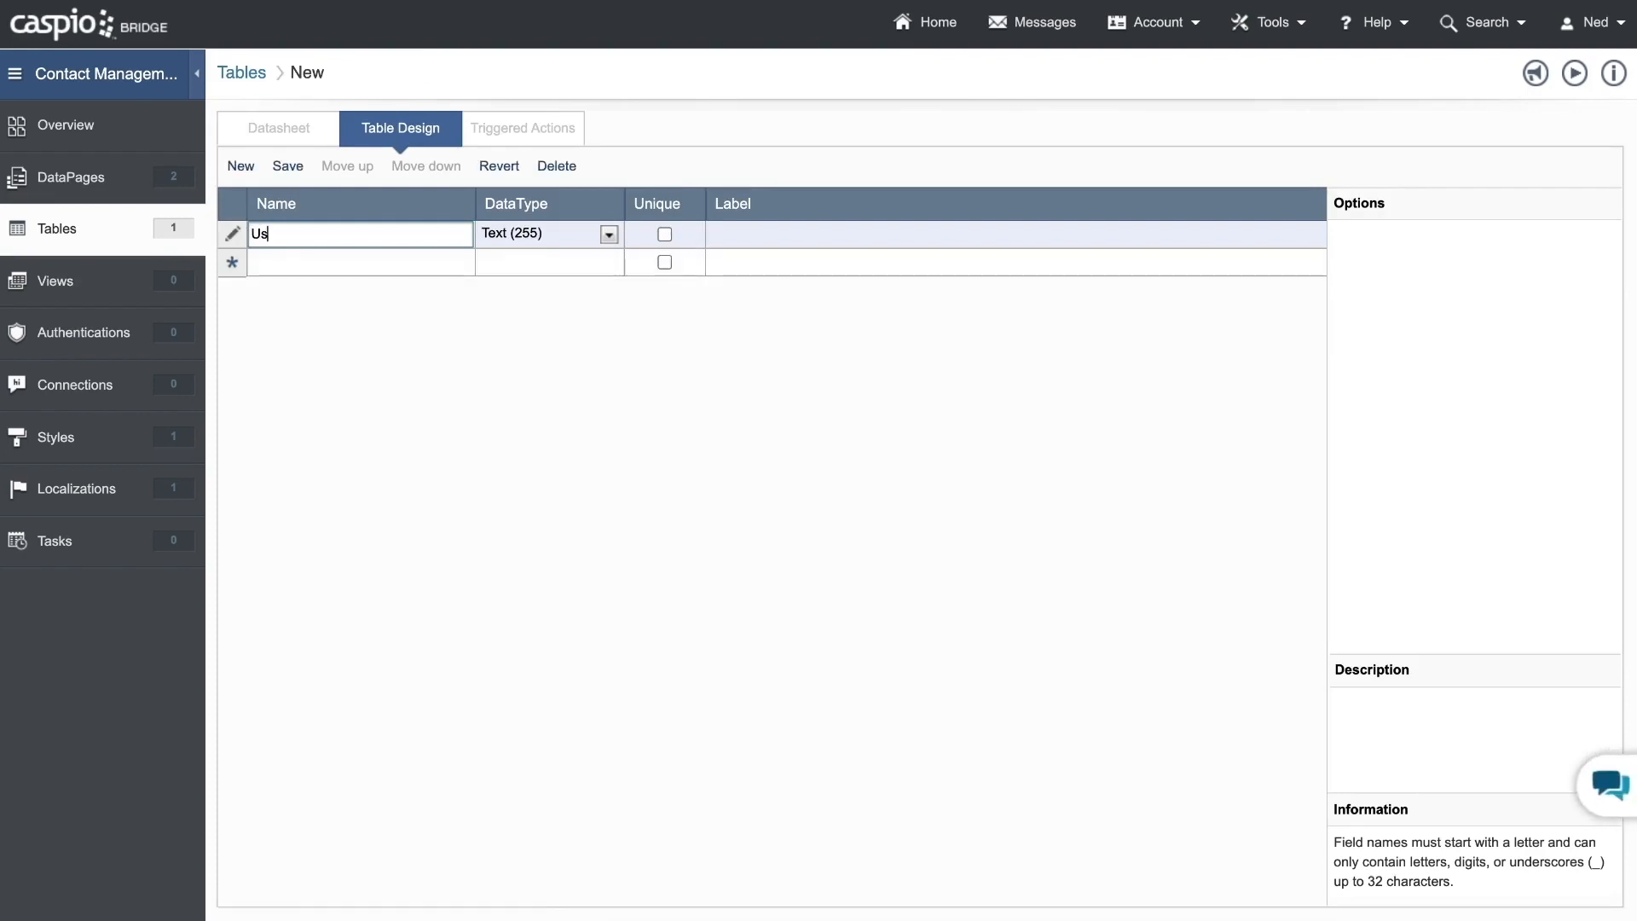
pyautogui.write('er_ID')
pyautogui.click(538, 232)
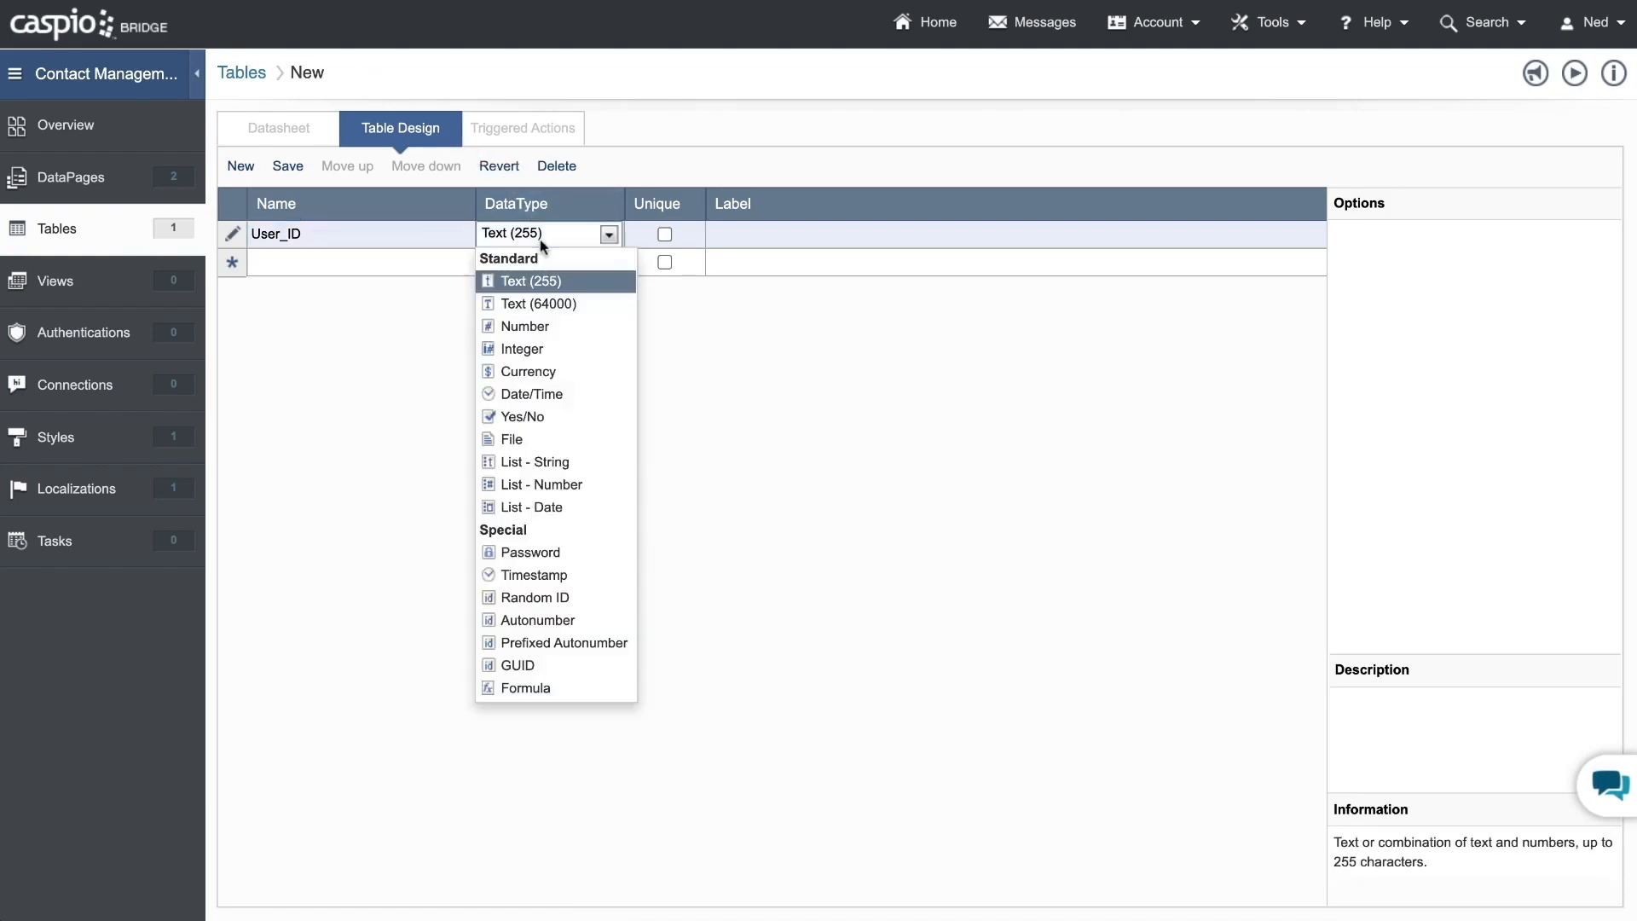
pyautogui.click(533, 597)
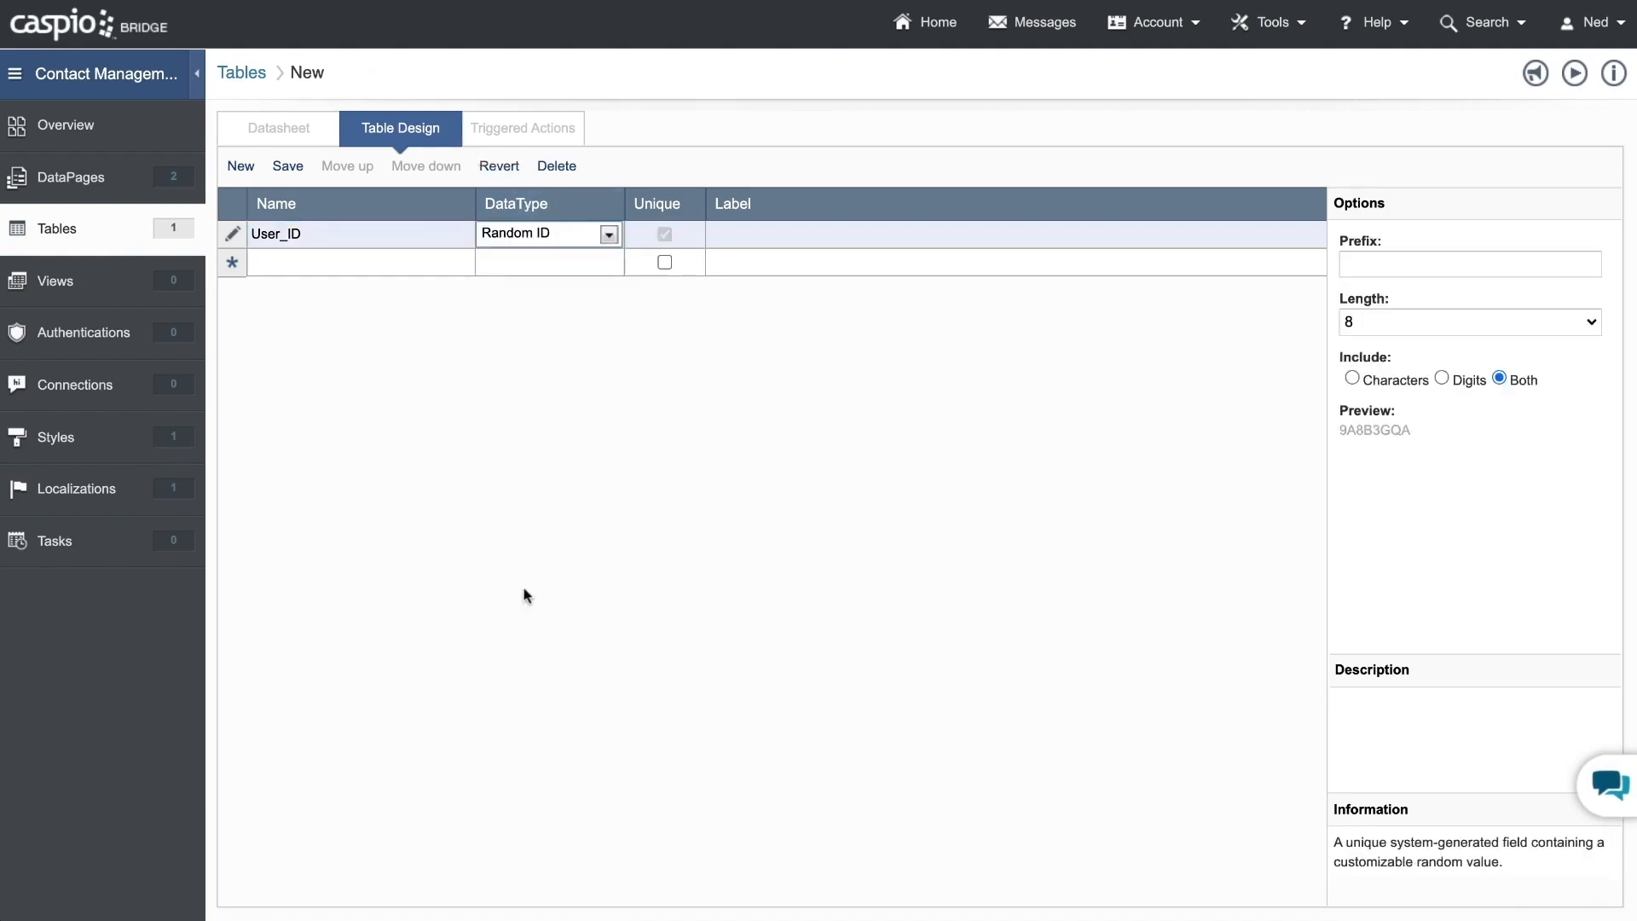
pyautogui.press('Tab')
pyautogui.write('Name')
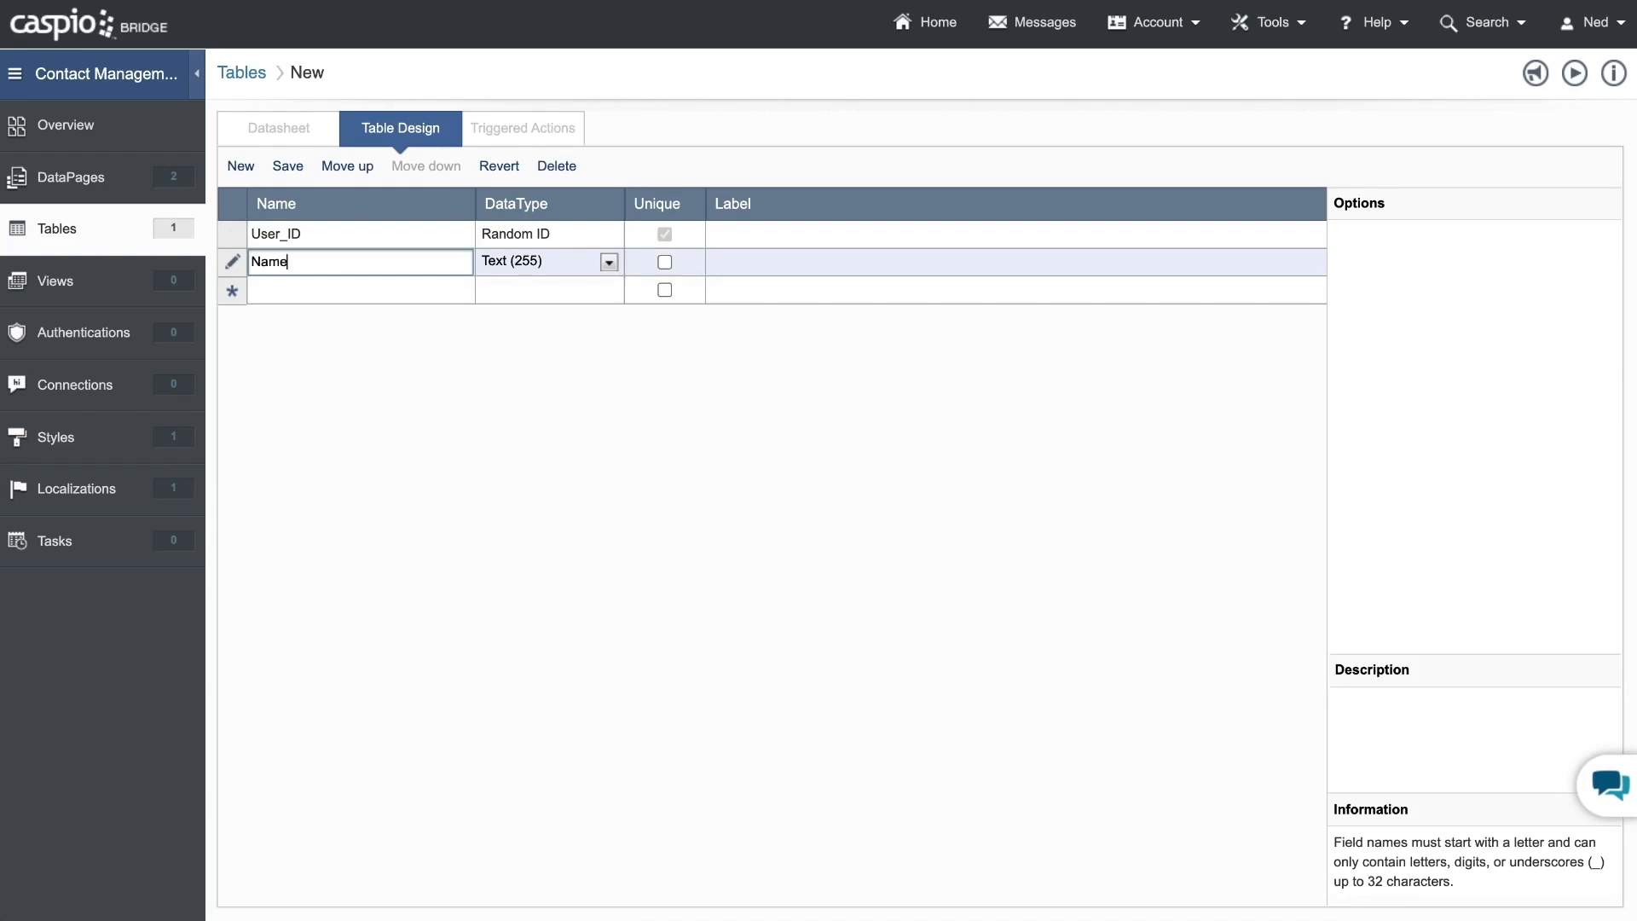
pyautogui.press('Tab')
pyautogui.press('Tab')
pyautogui.press('Tab')
pyautogui.write('Email')
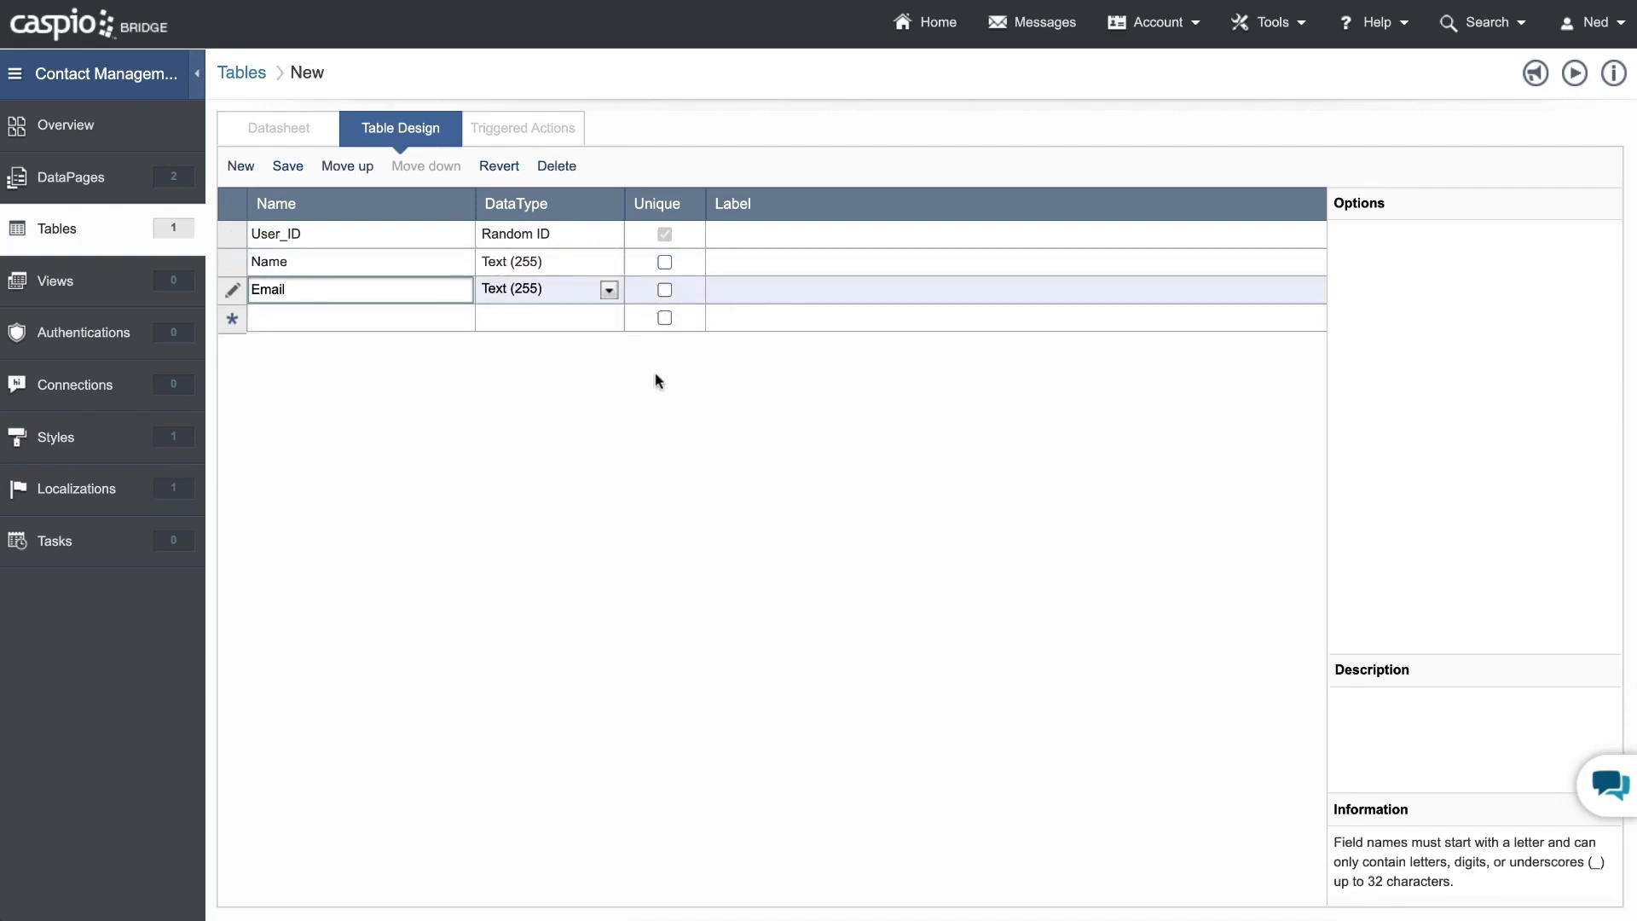
pyautogui.click(664, 289)
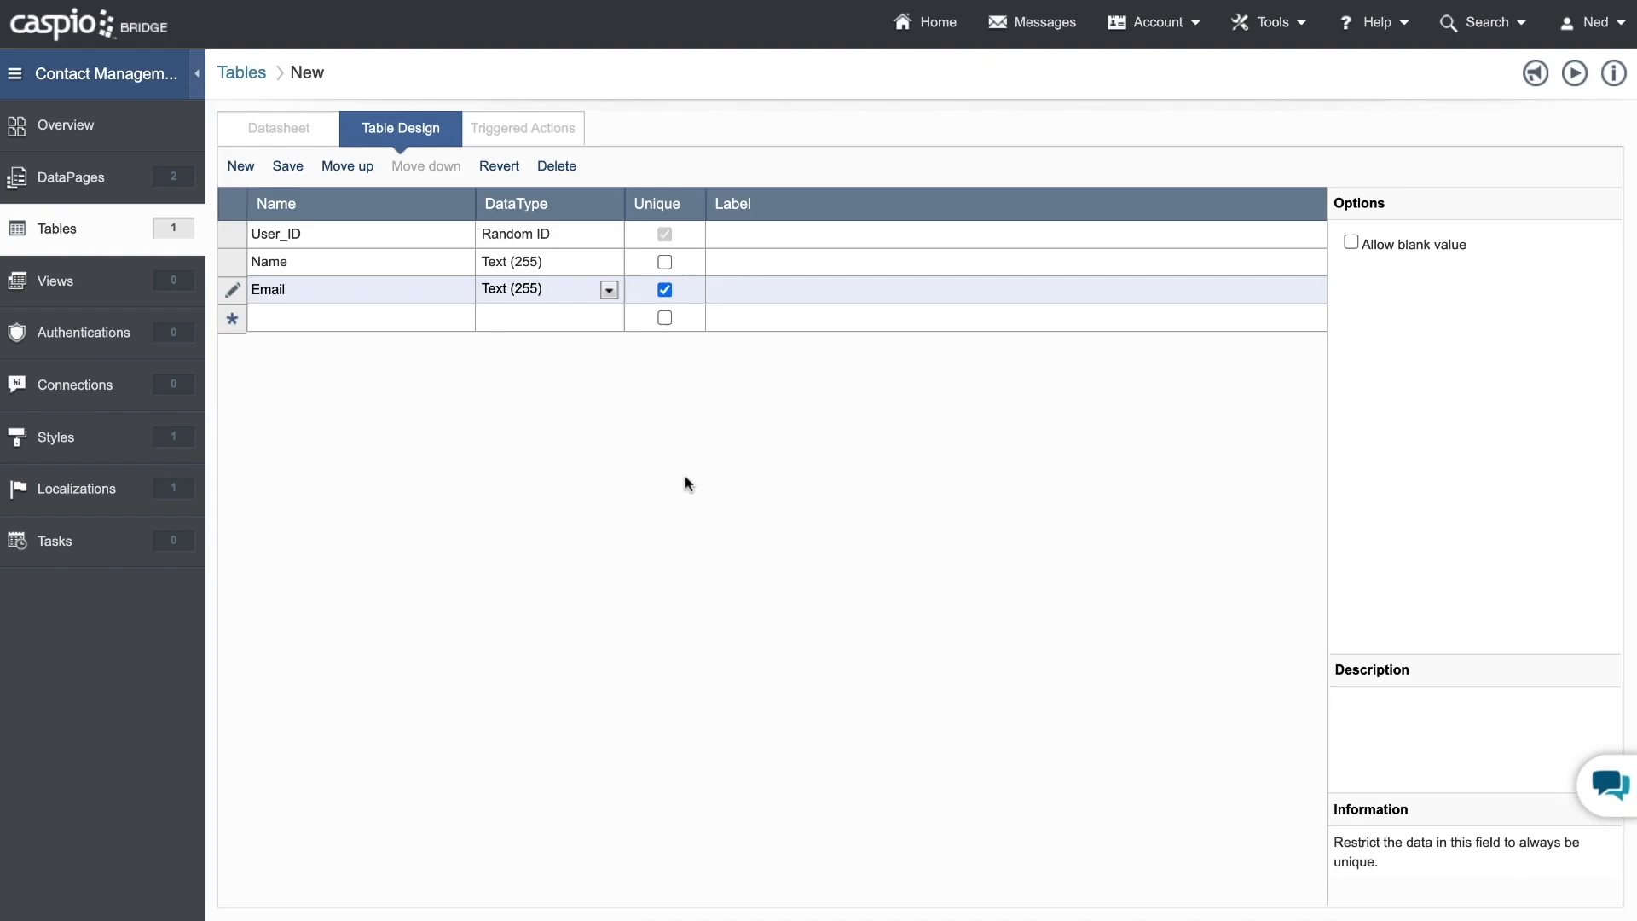
# - Add a Password field of Password type and an Account_Login field of Yes/No type
pyautogui.press('Tab')
pyautogui.press('Tab')
pyautogui.write('P')
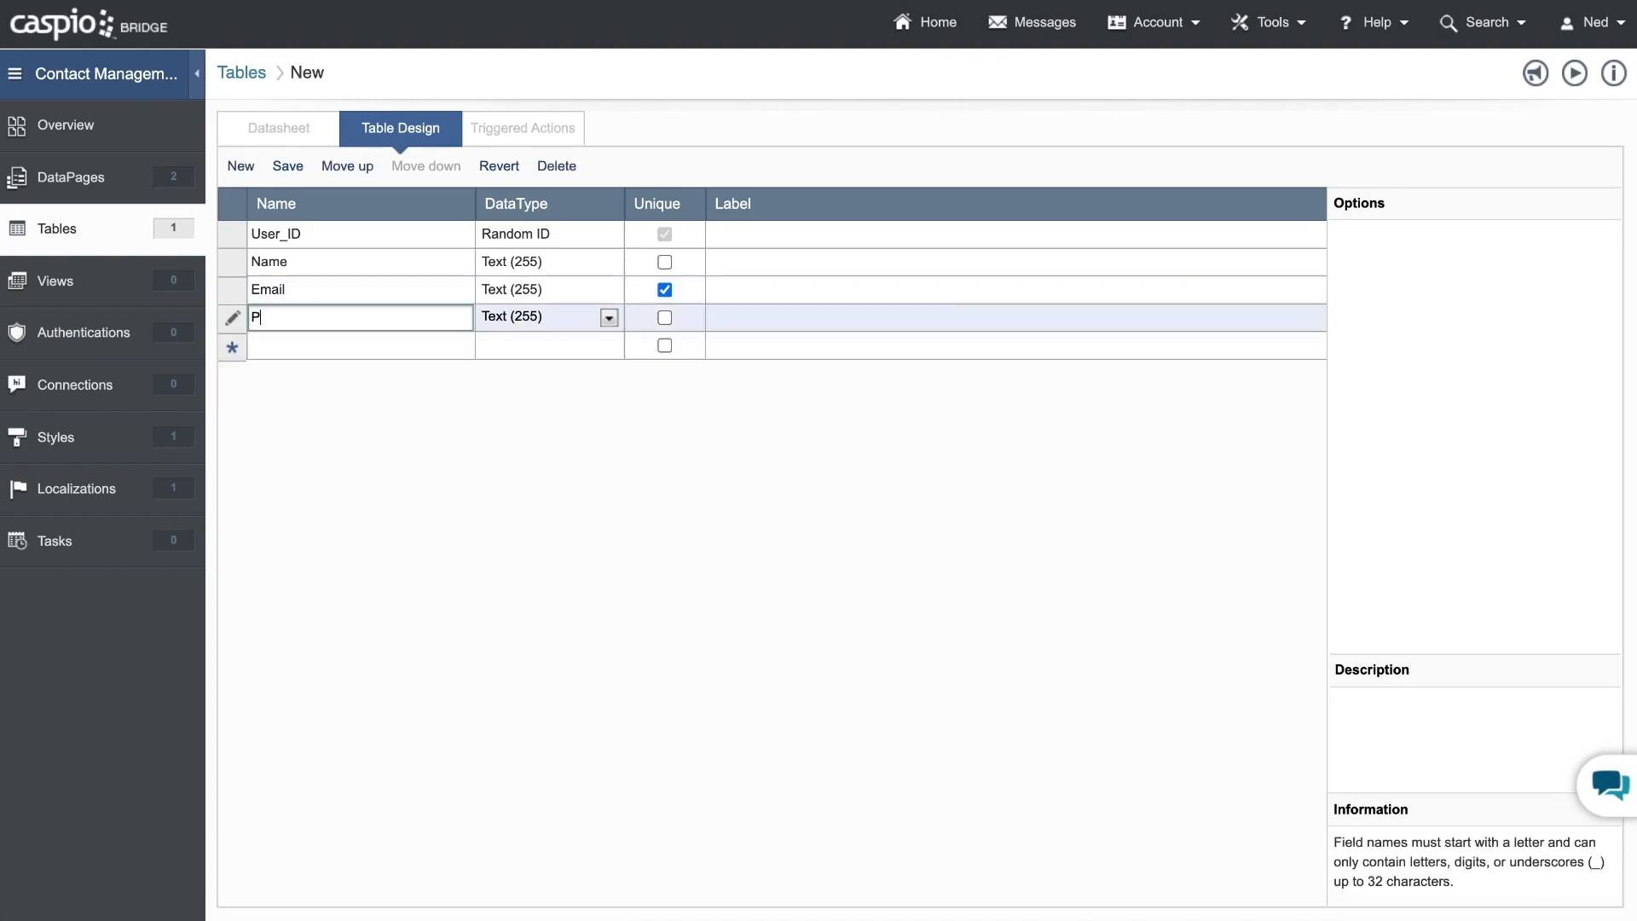
pyautogui.write('assword')
pyautogui.click(608, 317)
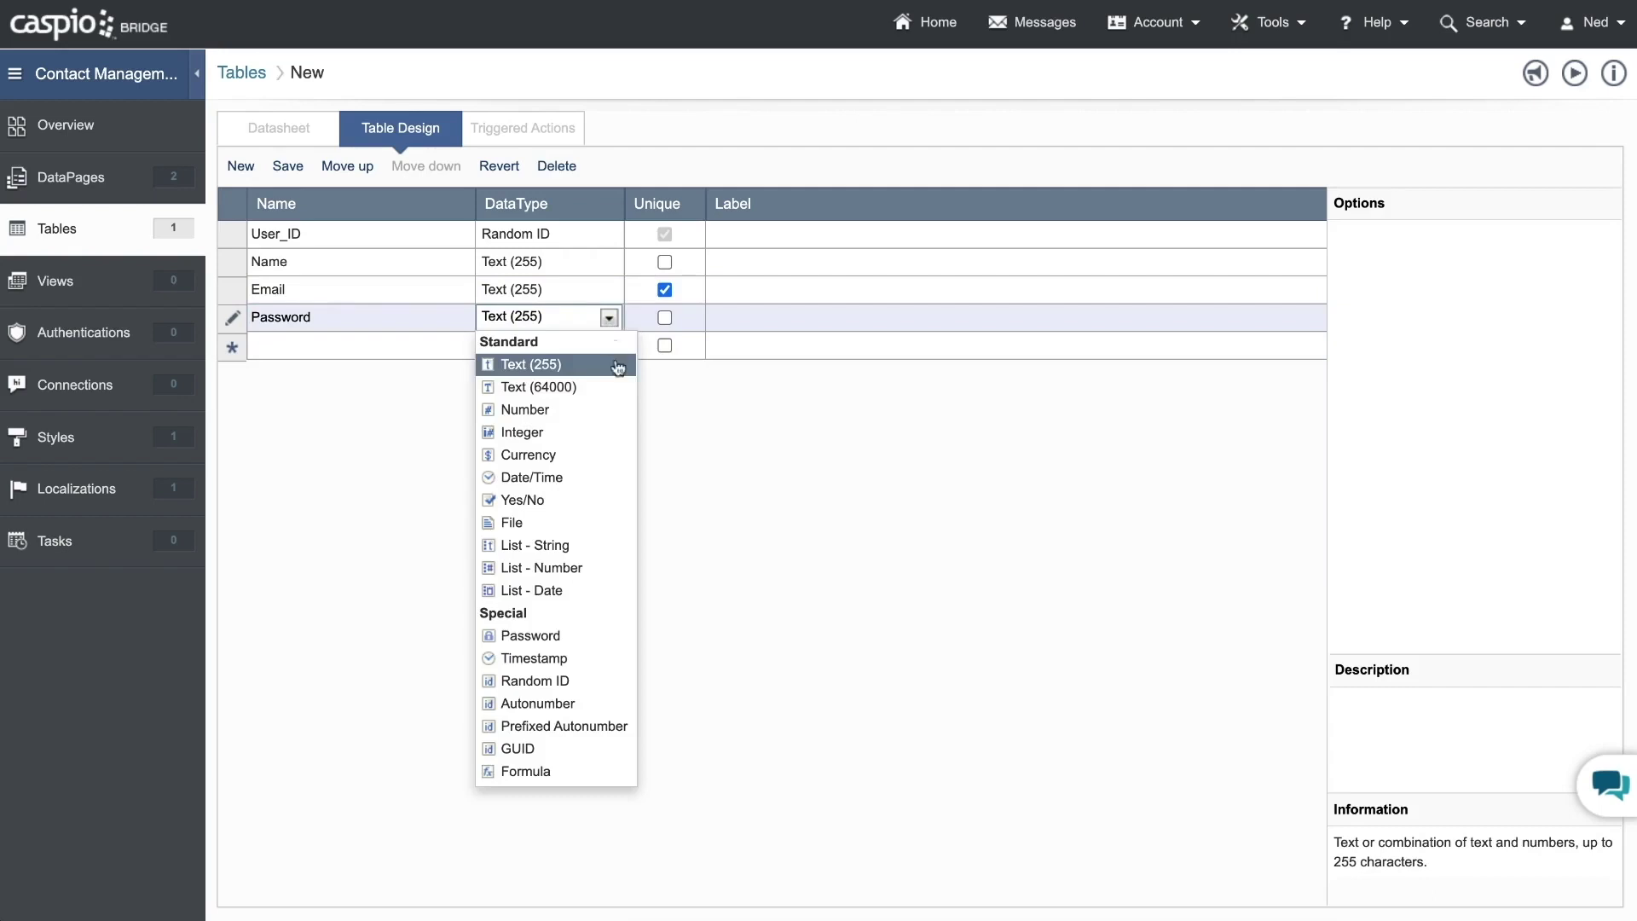
pyautogui.click(529, 636)
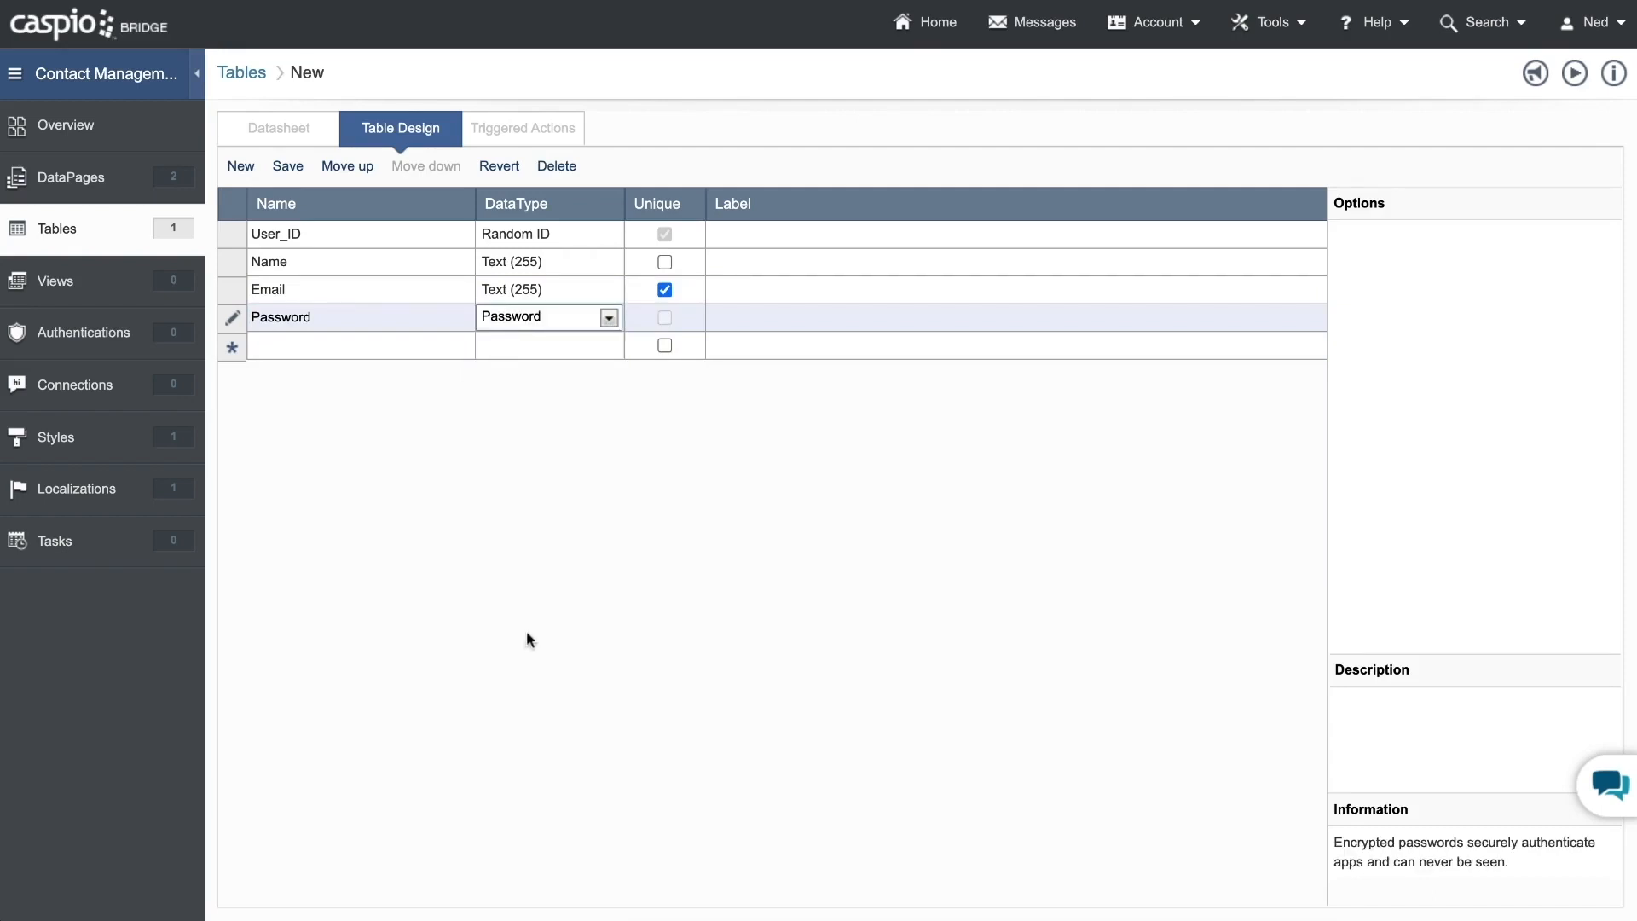
pyautogui.press('Tab')
pyautogui.write('Account')
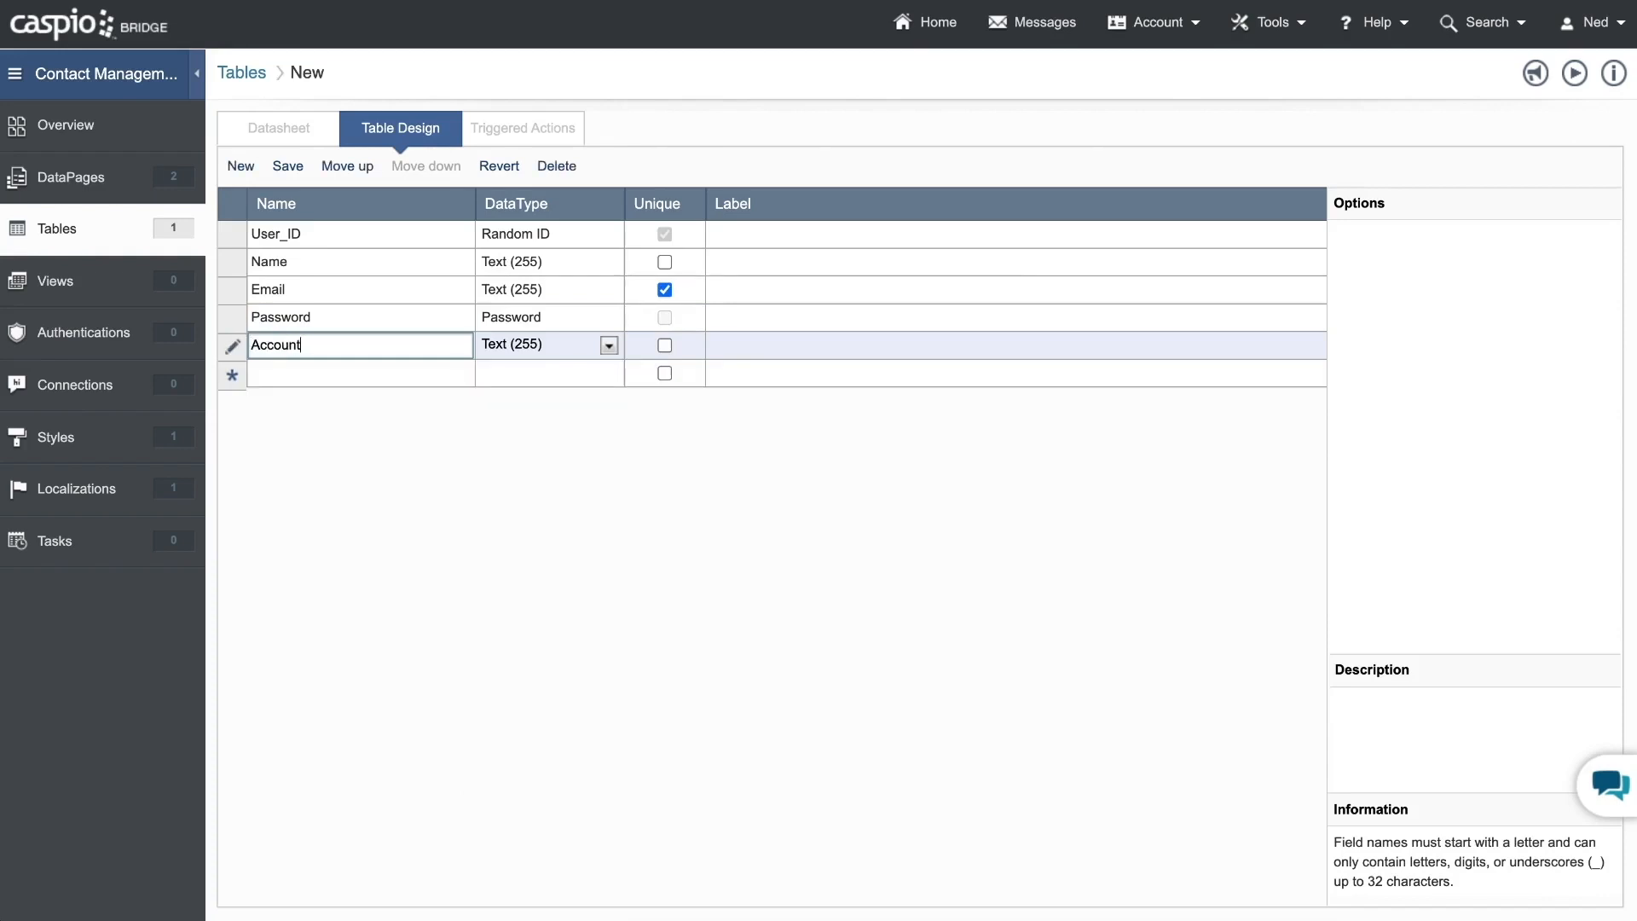
pyautogui.write('_Login')
pyautogui.click(608, 343)
pyautogui.click(538, 526)
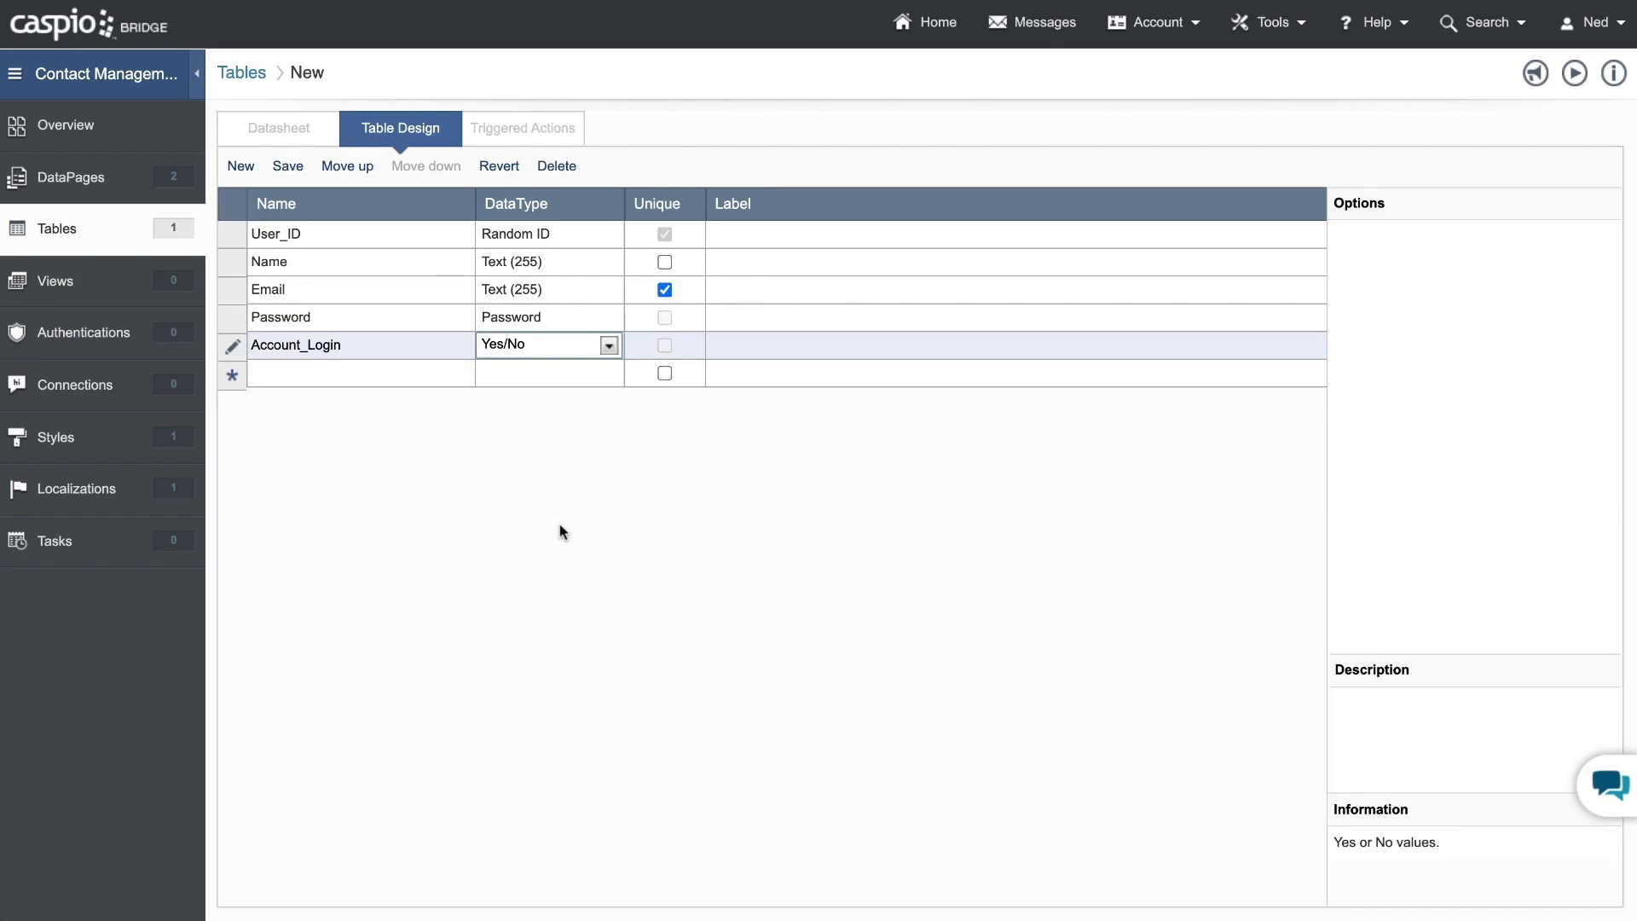
# - Save the table design under the name cm_tbl_users
pyautogui.click(288, 165)
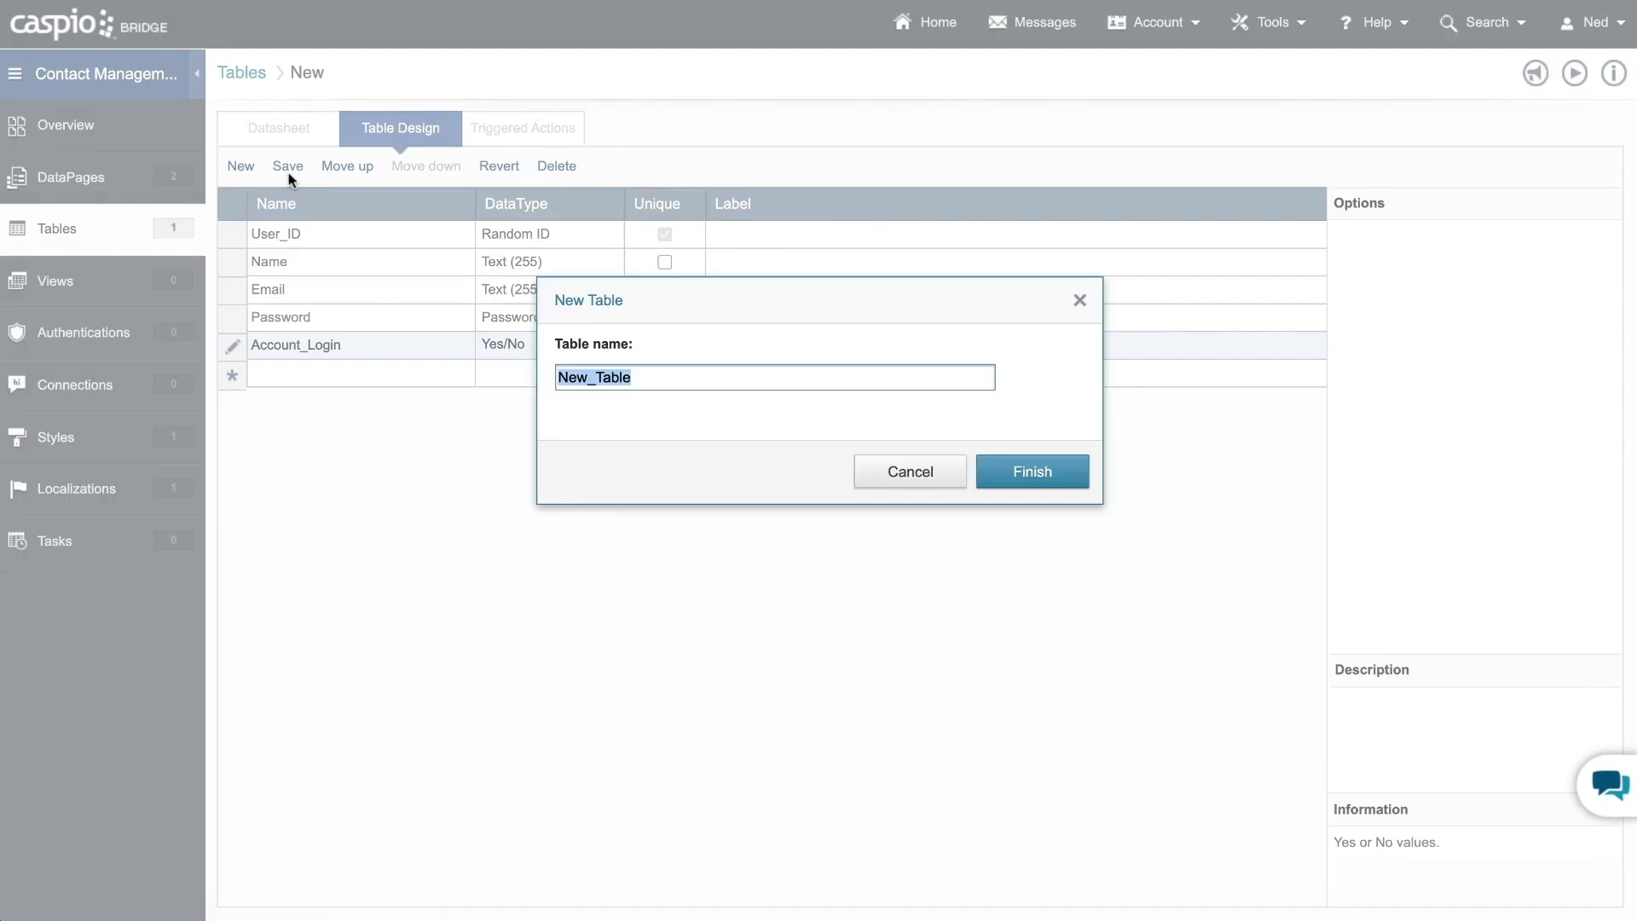
pyautogui.write('cm_tbl_')
pyautogui.write('users')
pyautogui.click(1034, 482)
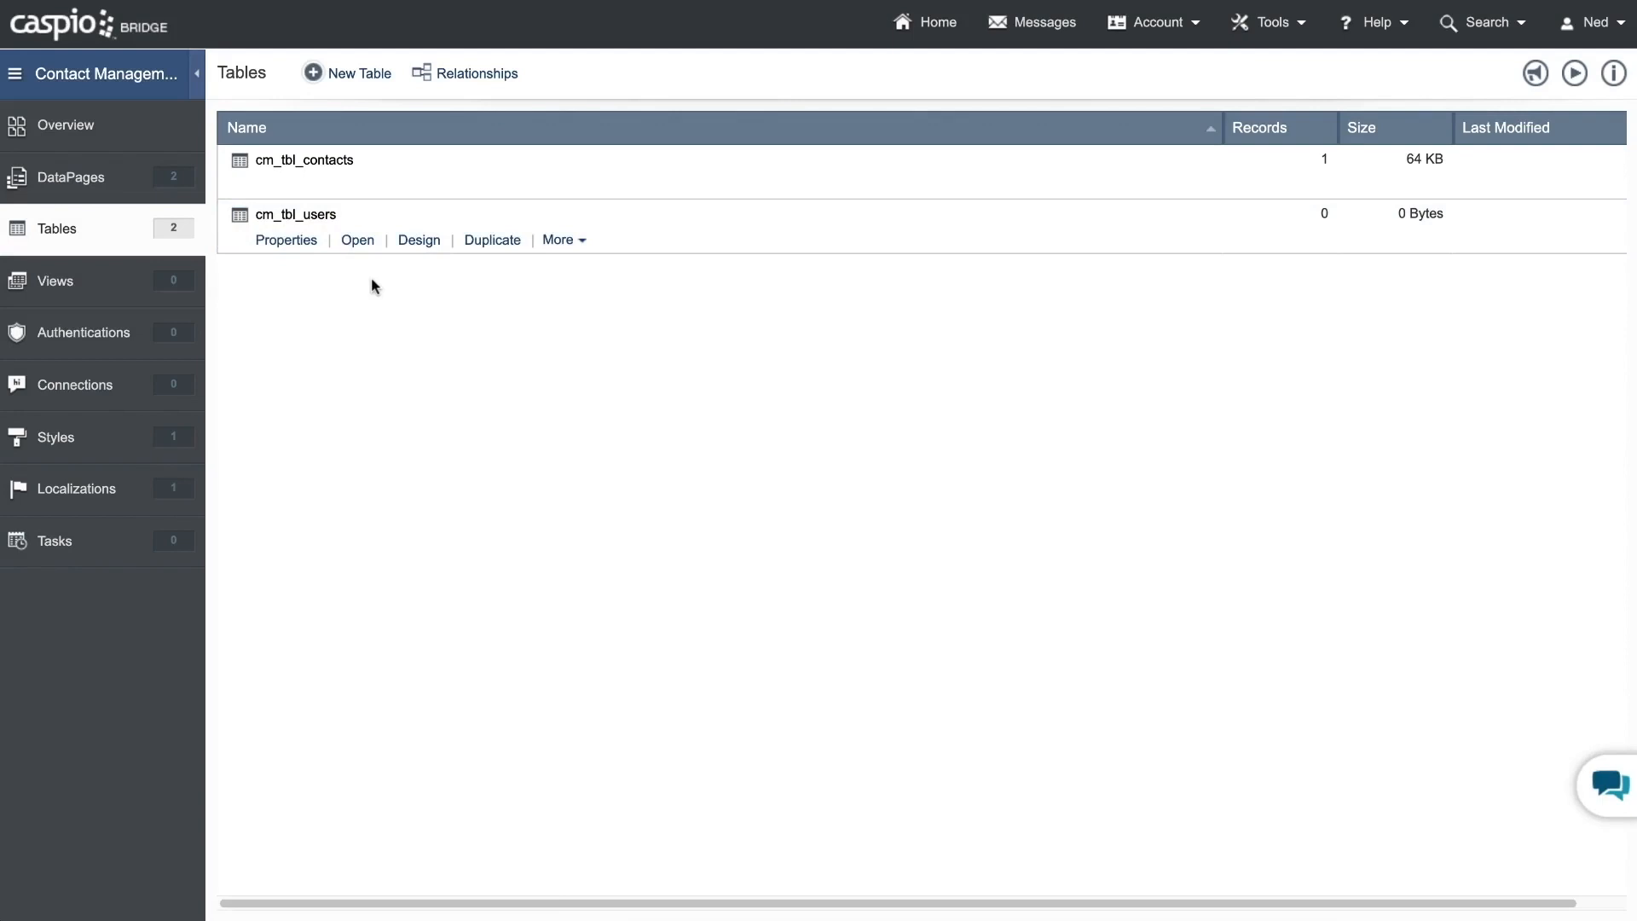
# - Enter the first record, John Doe, with name, email and password in the datasheet
pyautogui.click(357, 240)
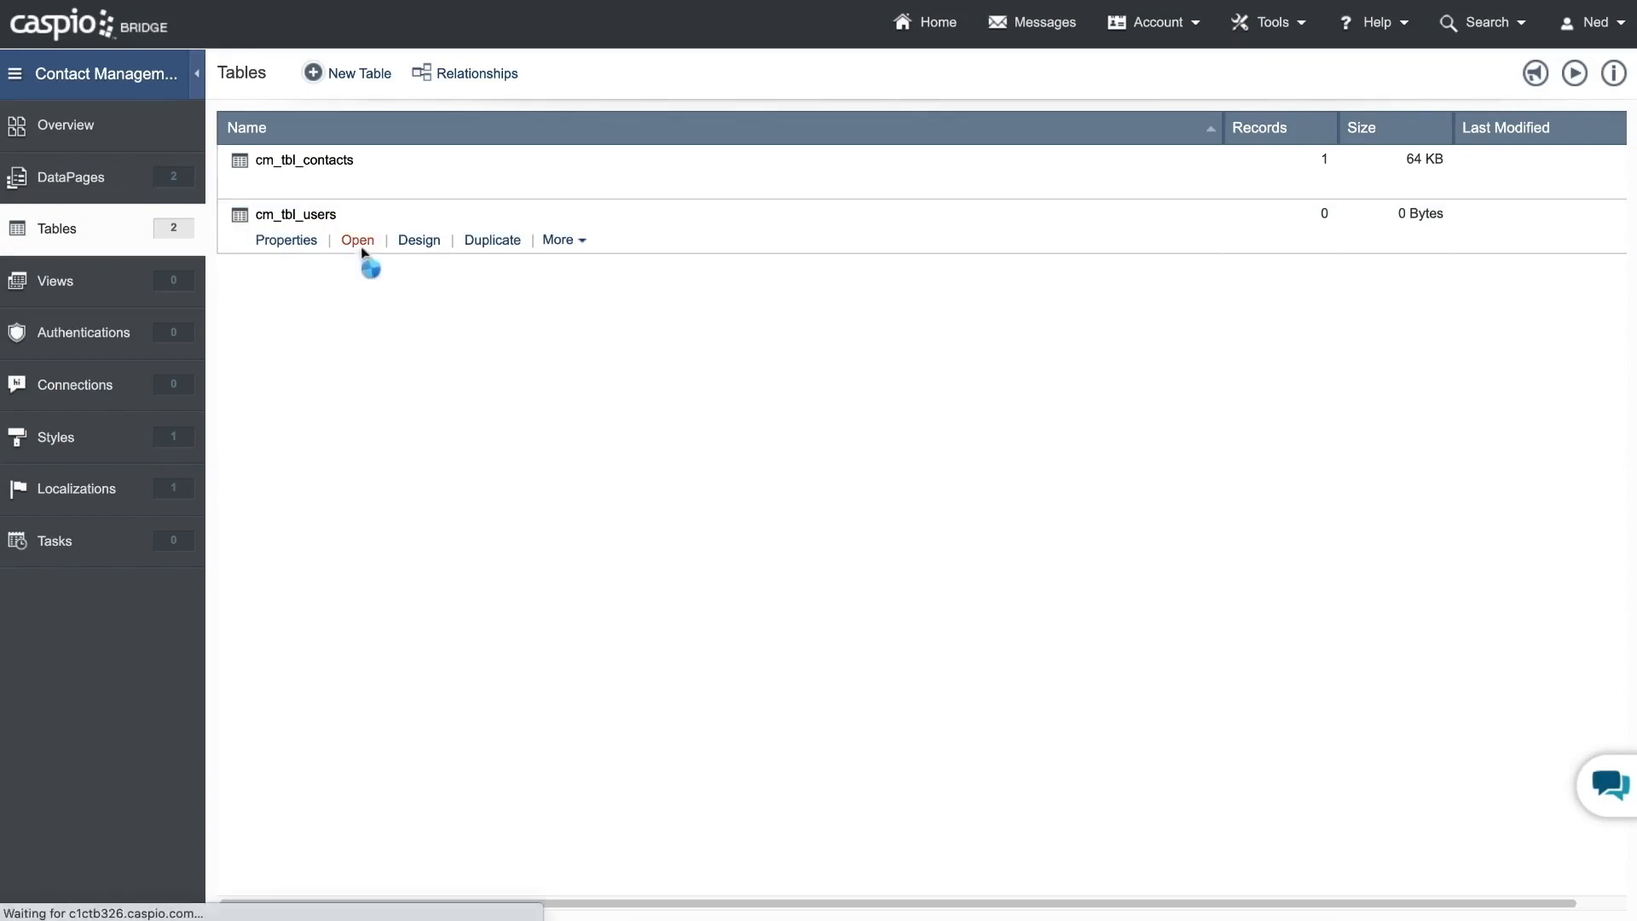
pyautogui.press('Tab')
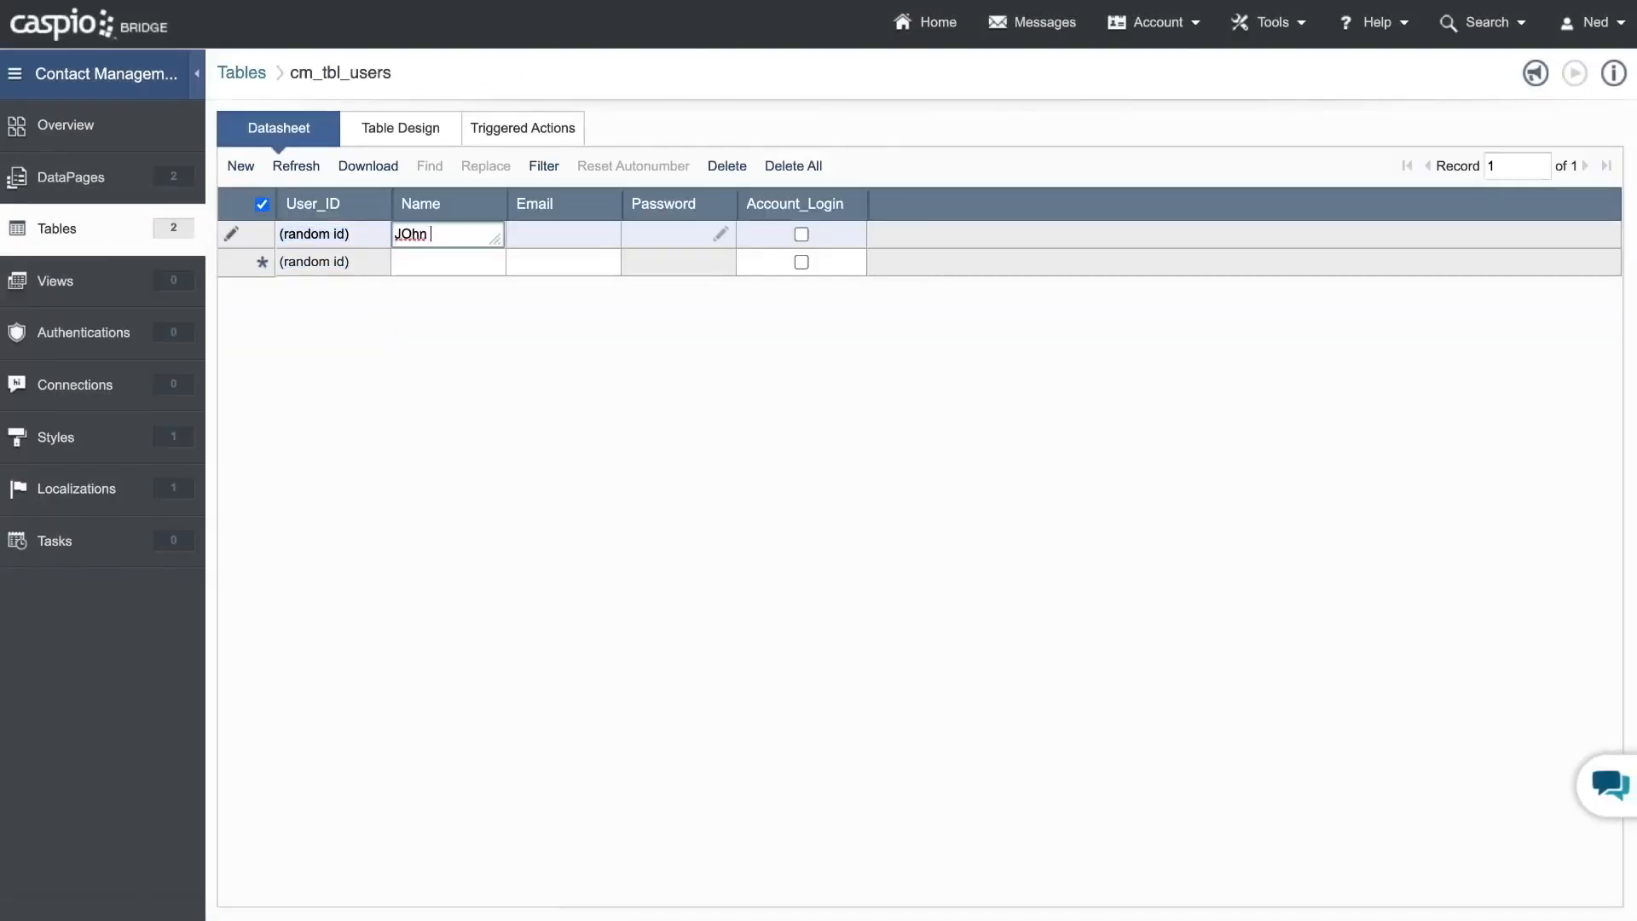
pyautogui.write('John Doe')
pyautogui.press('Tab')
pyautogui.write('john@company.com')
pyautogui.press('Tab')
pyautogui.write('password')
pyautogui.press('Return')
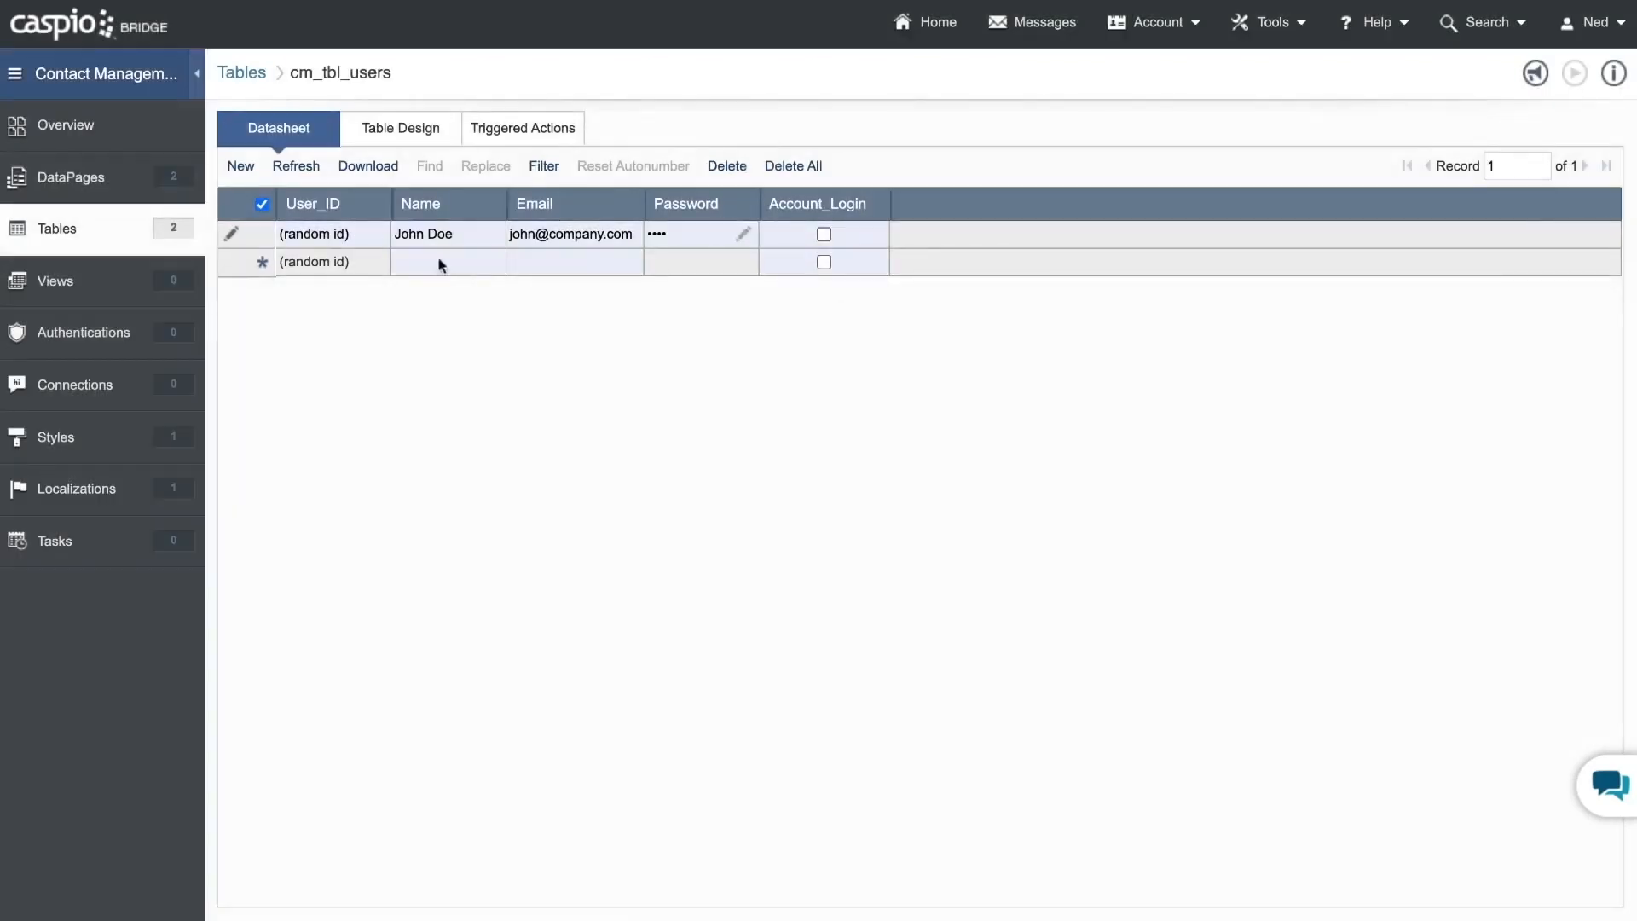
pyautogui.press('Tab')
pyautogui.write('kelly@company.com')
pyautogui.click(742, 261)
pyautogui.write('password')
pyautogui.press('Return')
pyautogui.click(824, 262)
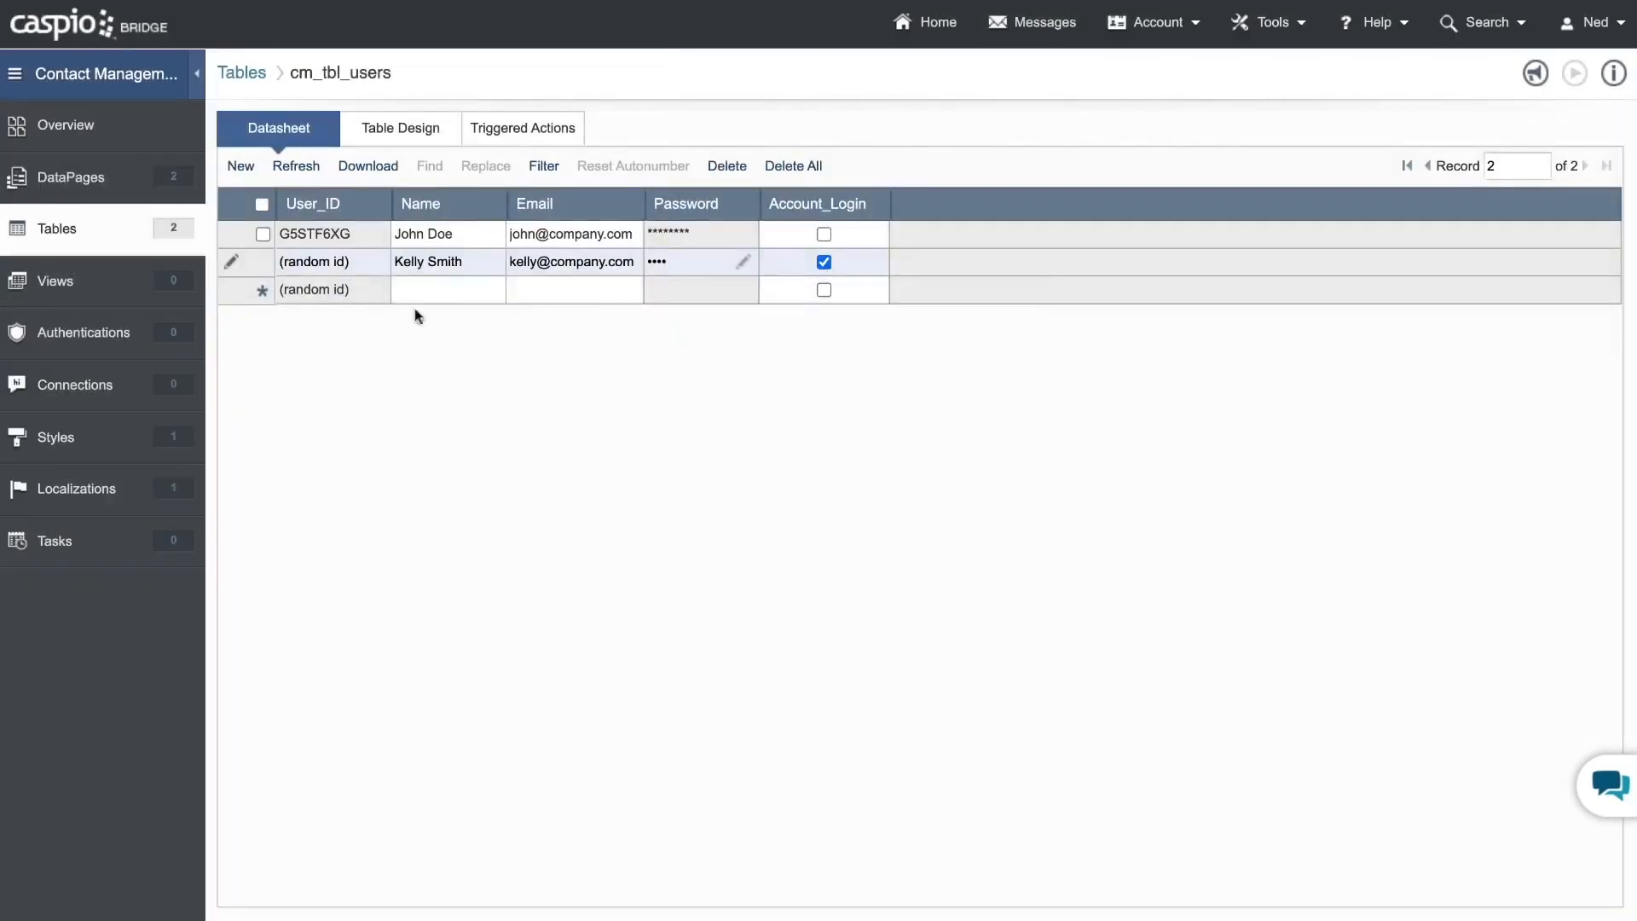
pyautogui.press('Return')
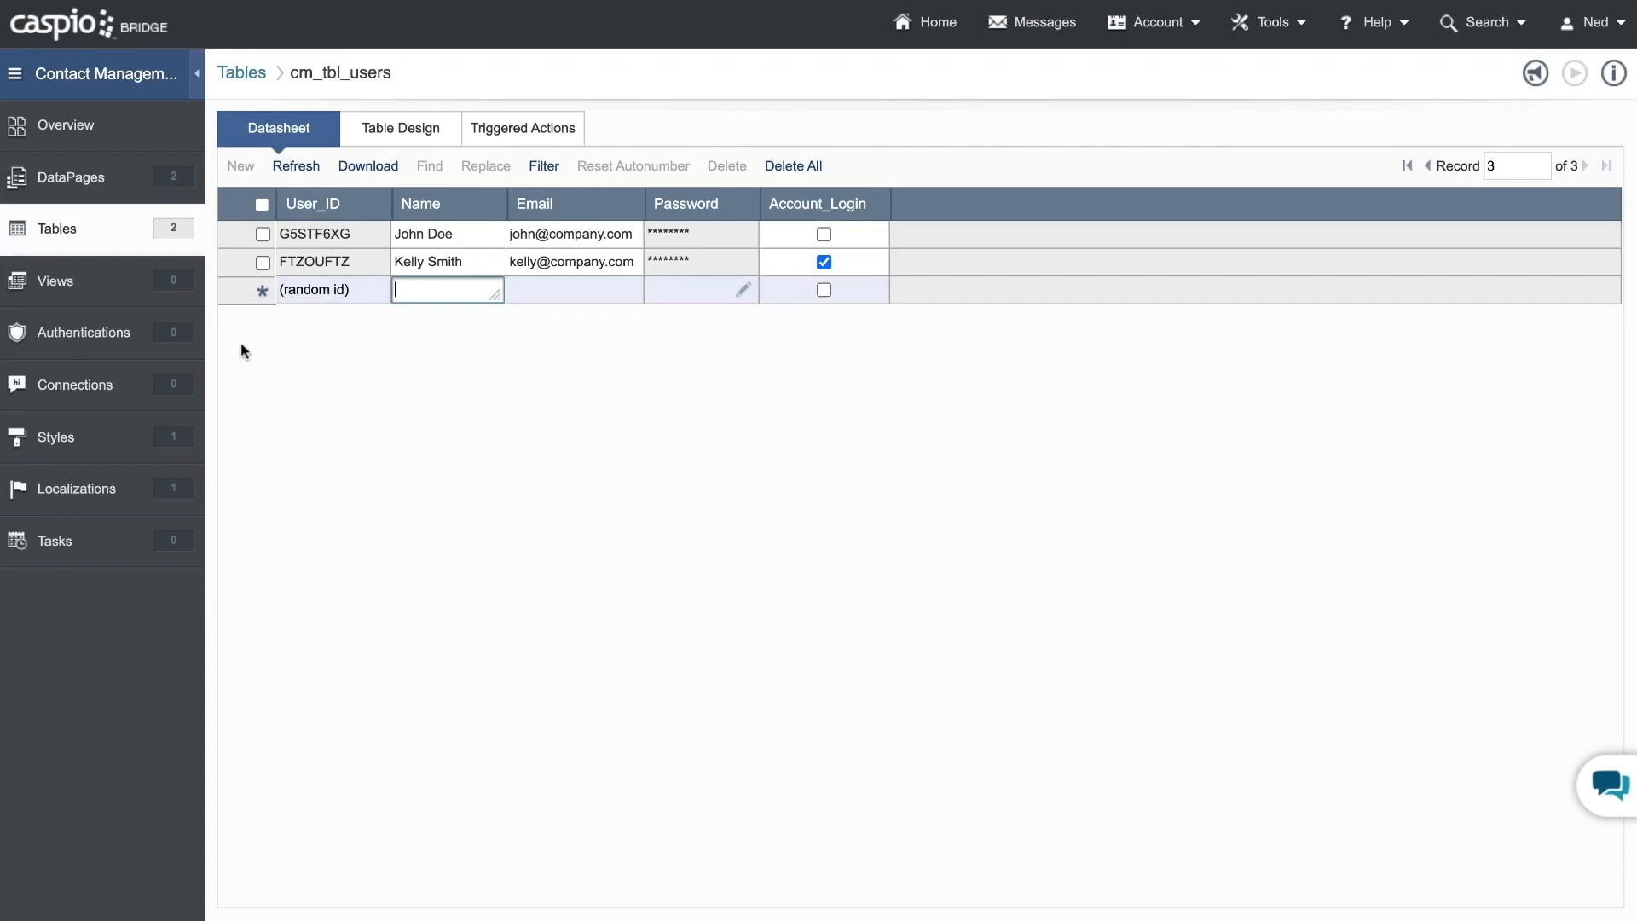
# - Create a new view filter_active_users with cm_tbl_users as its source table
pyautogui.click(54, 280)
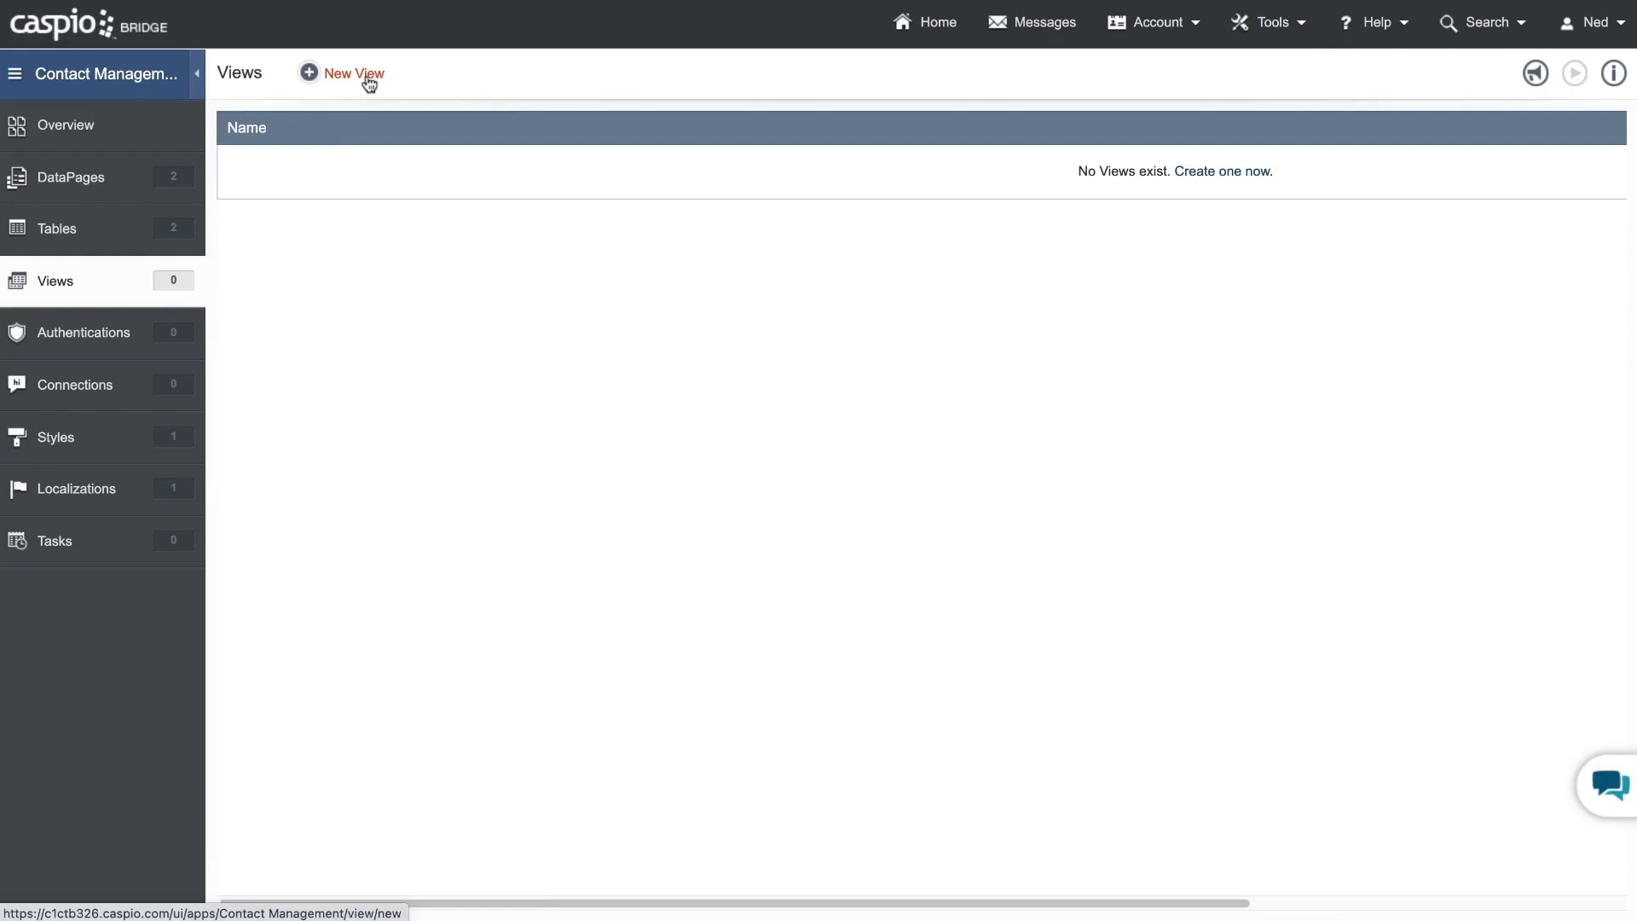
pyautogui.click(353, 74)
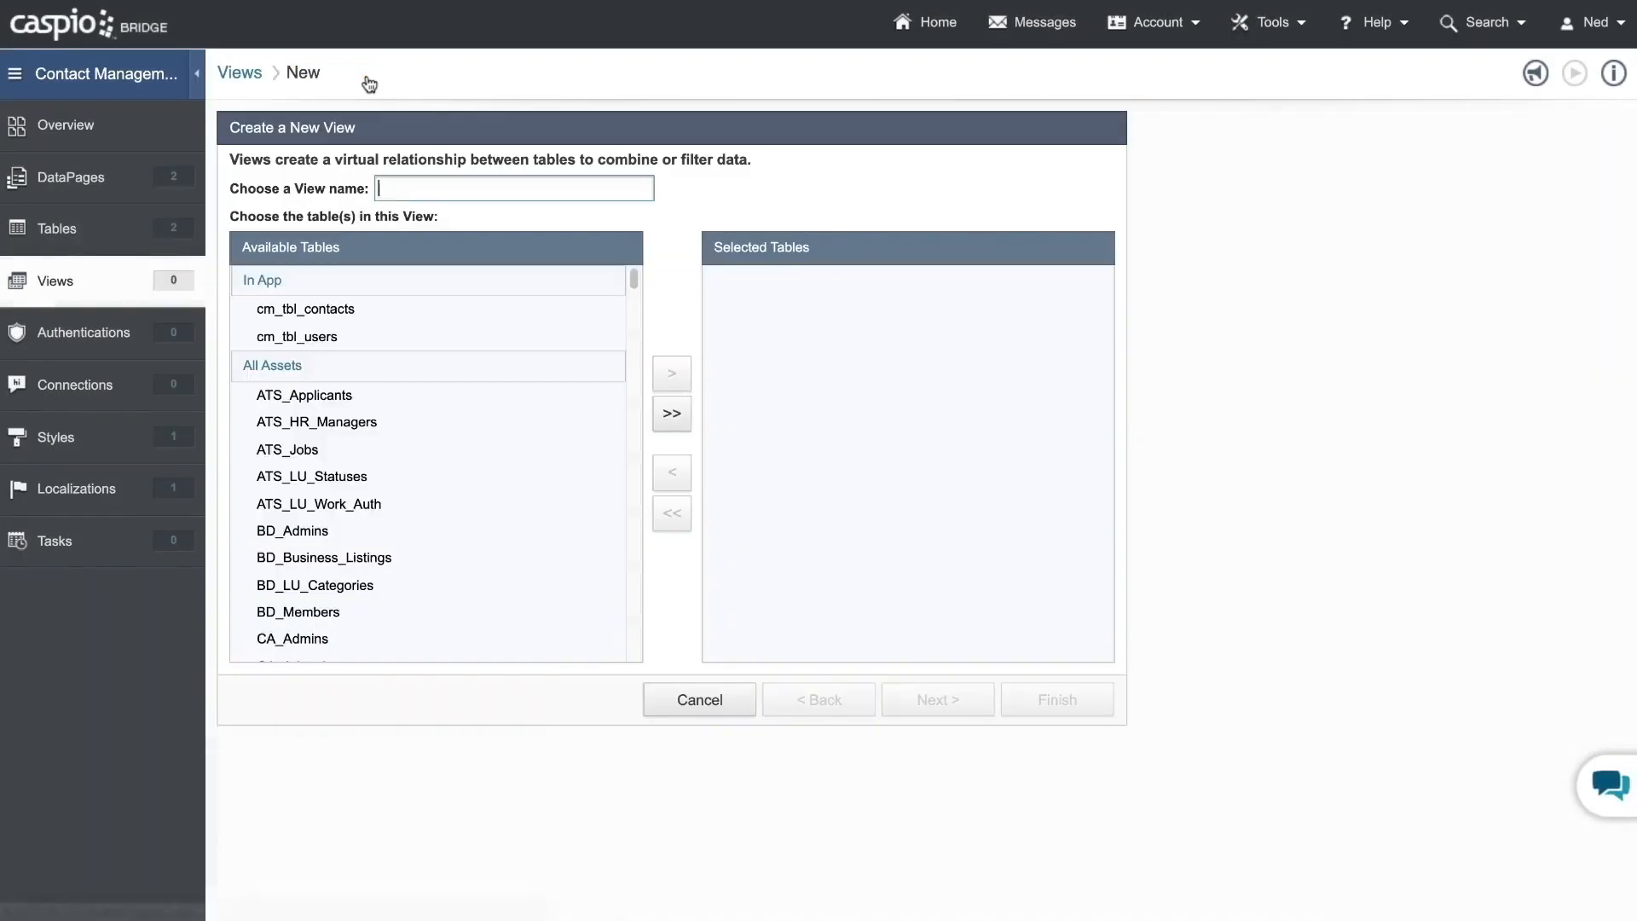
pyautogui.write('filter_acti')
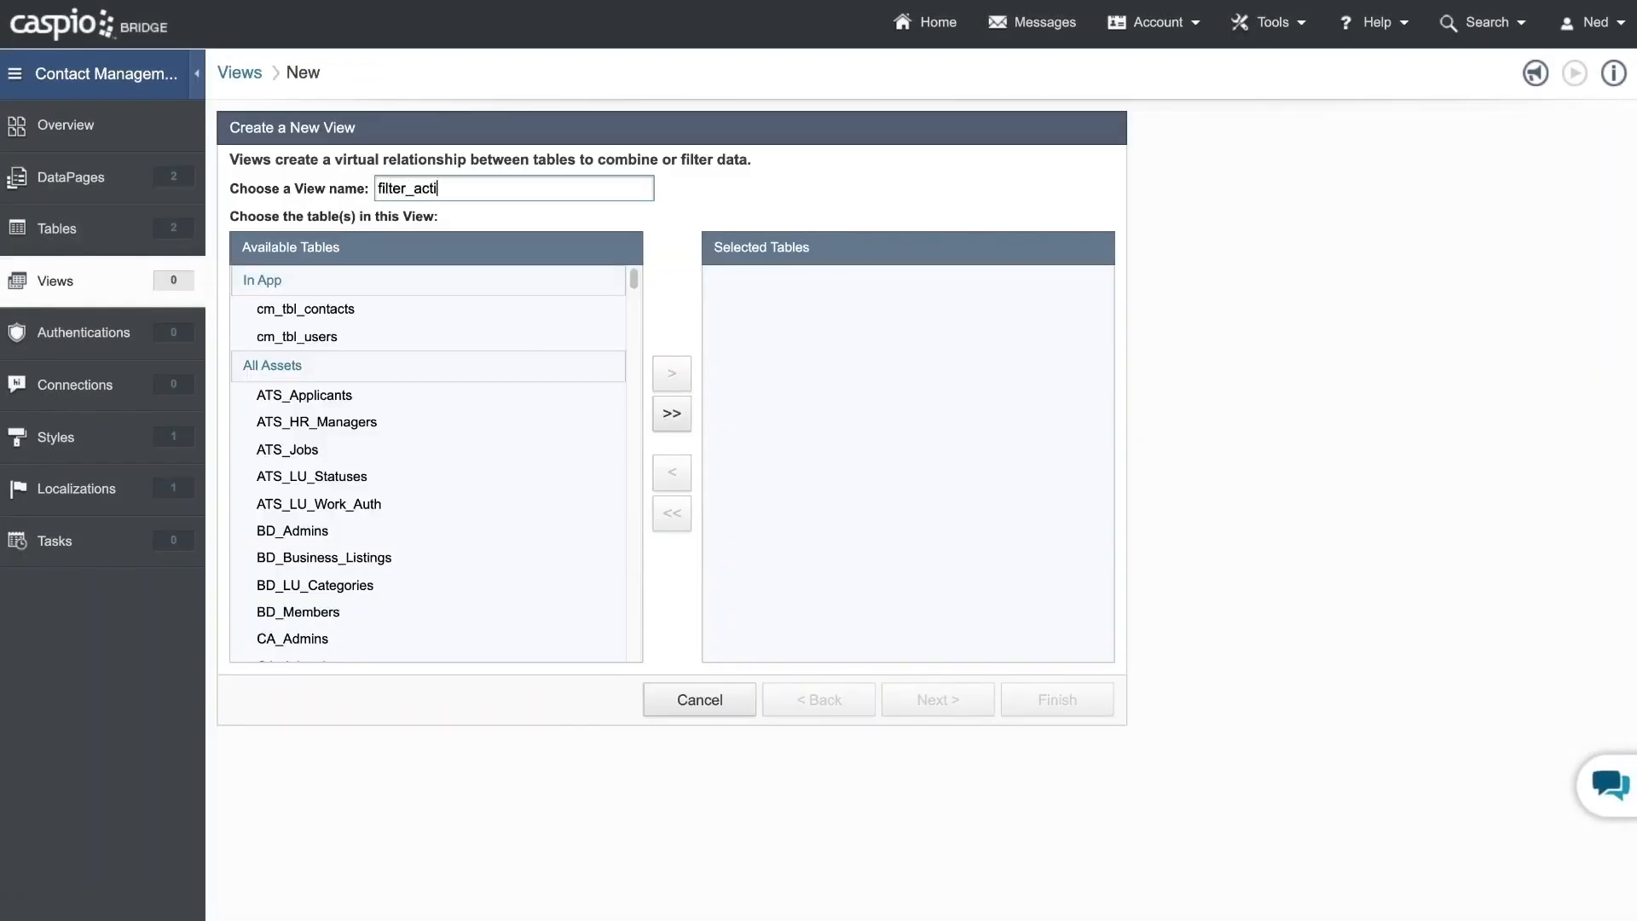
pyautogui.write('ve_users')
pyautogui.click(359, 336)
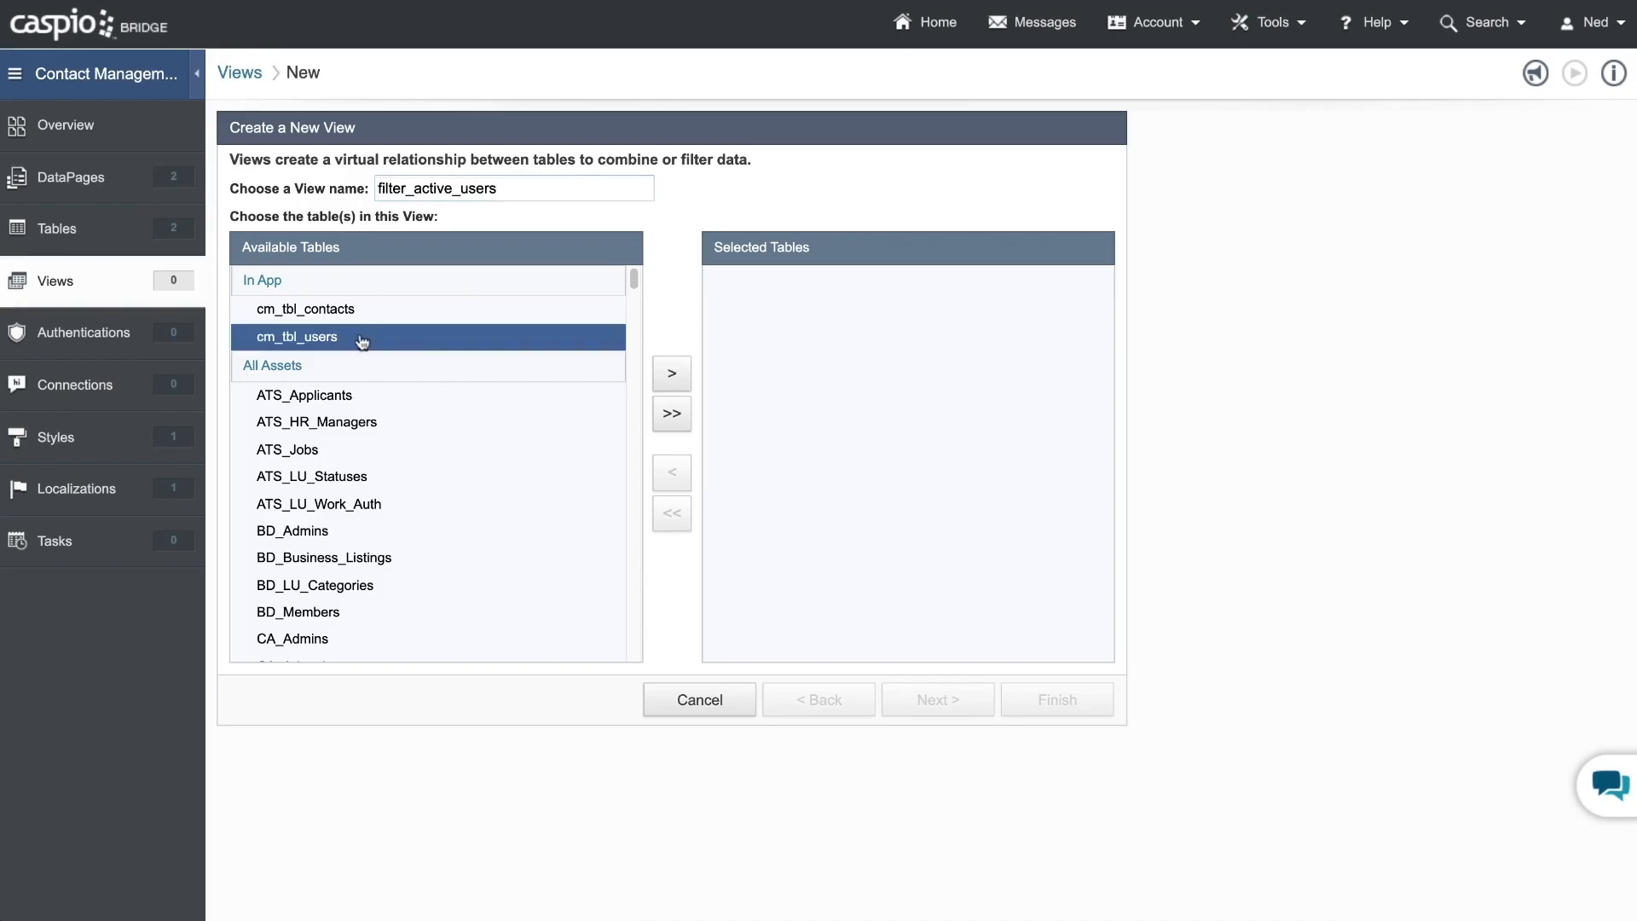
pyautogui.click(671, 371)
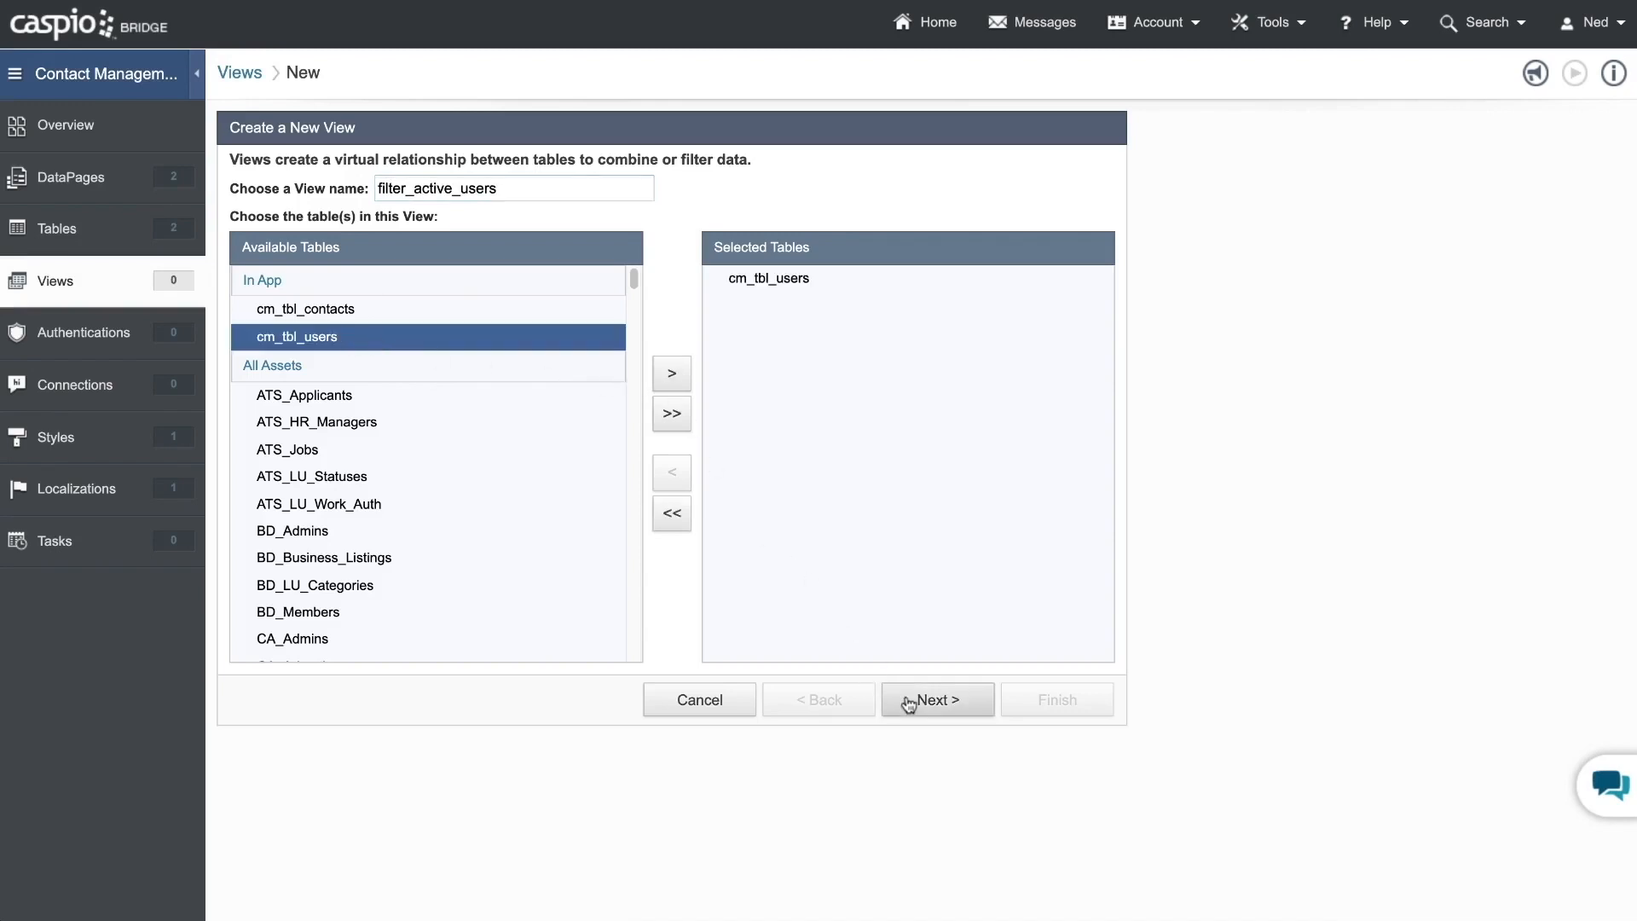
pyautogui.click(936, 700)
# - Add an AND criterion that cm_tbl_users_Account_Login equals checked, and finish the view
pyautogui.click(441, 188)
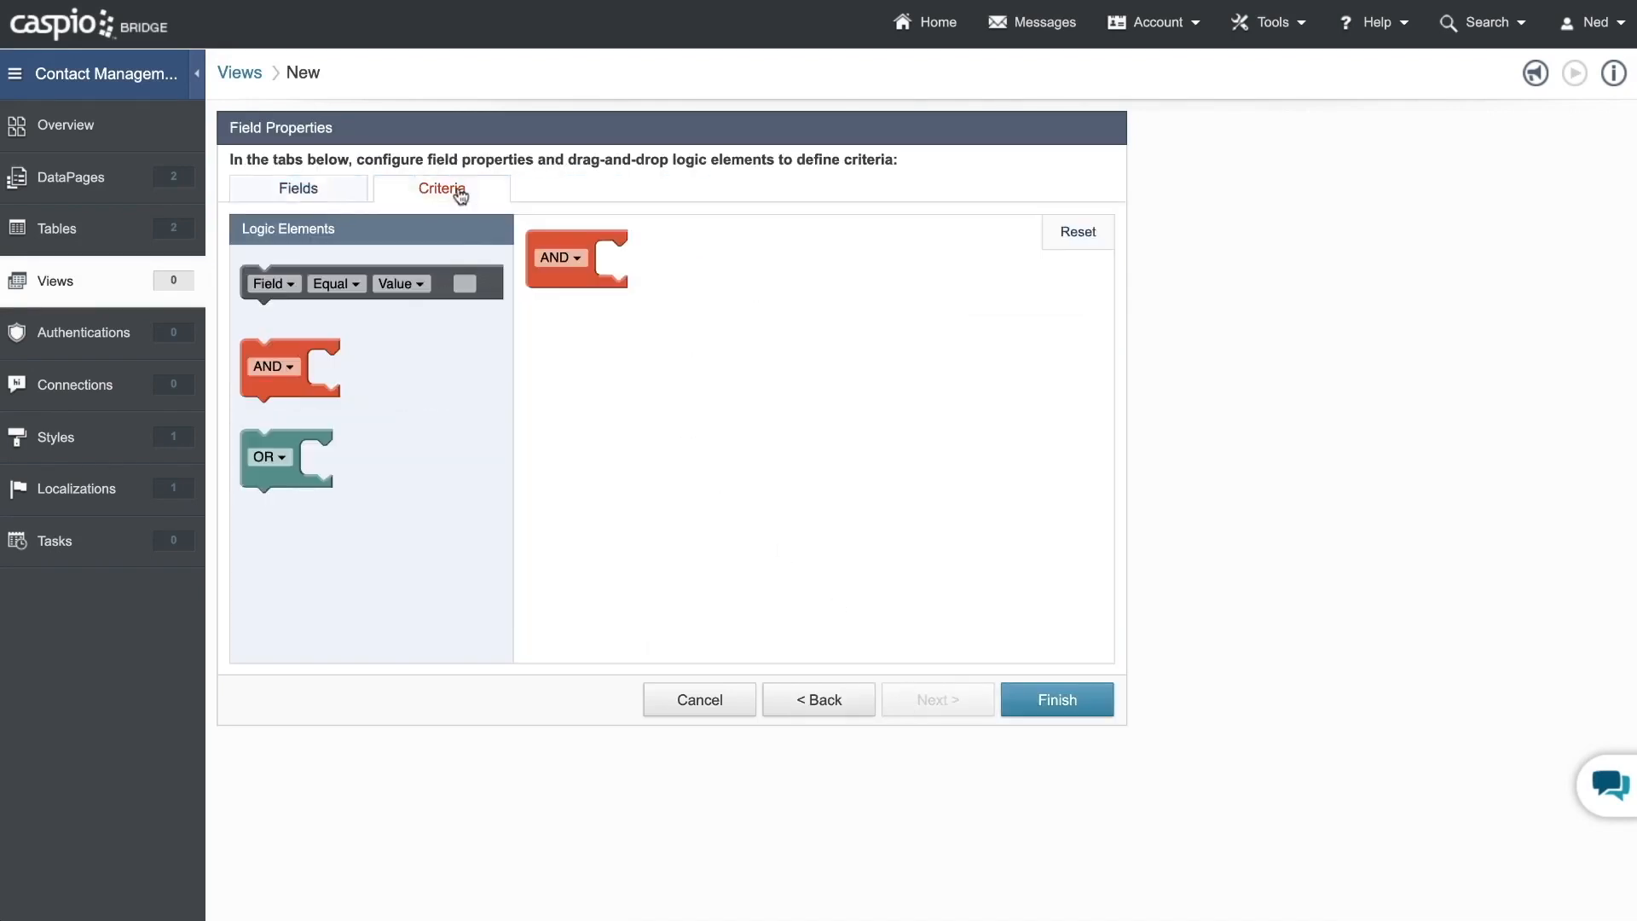
pyautogui.moveTo(427, 274); pyautogui.dragTo(775, 253)
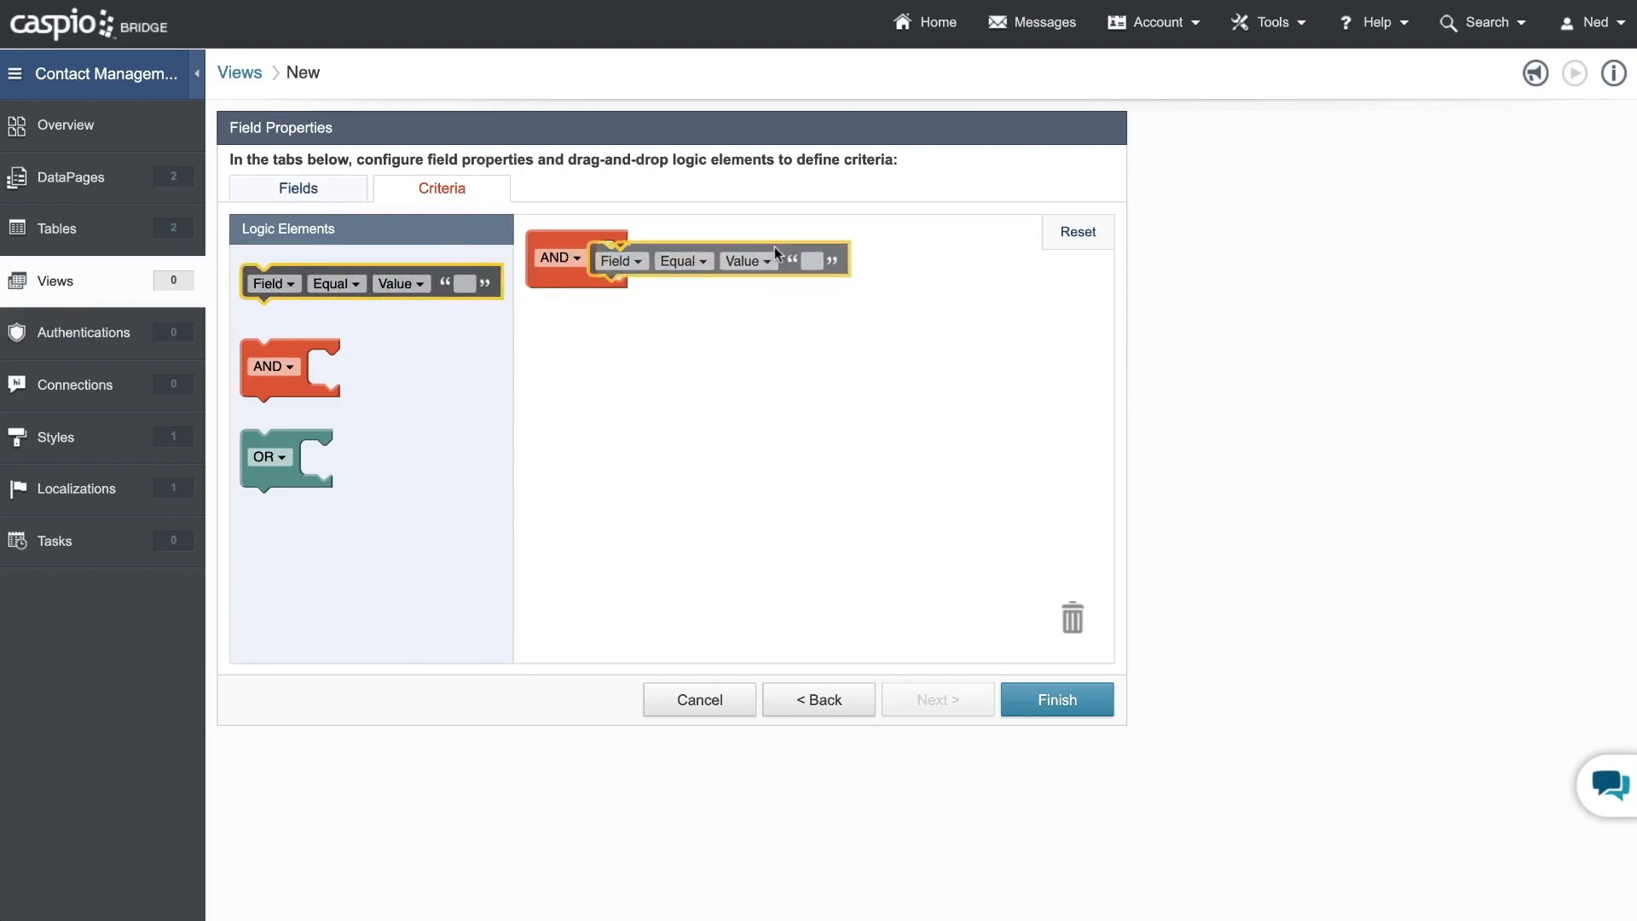
pyautogui.click(631, 260)
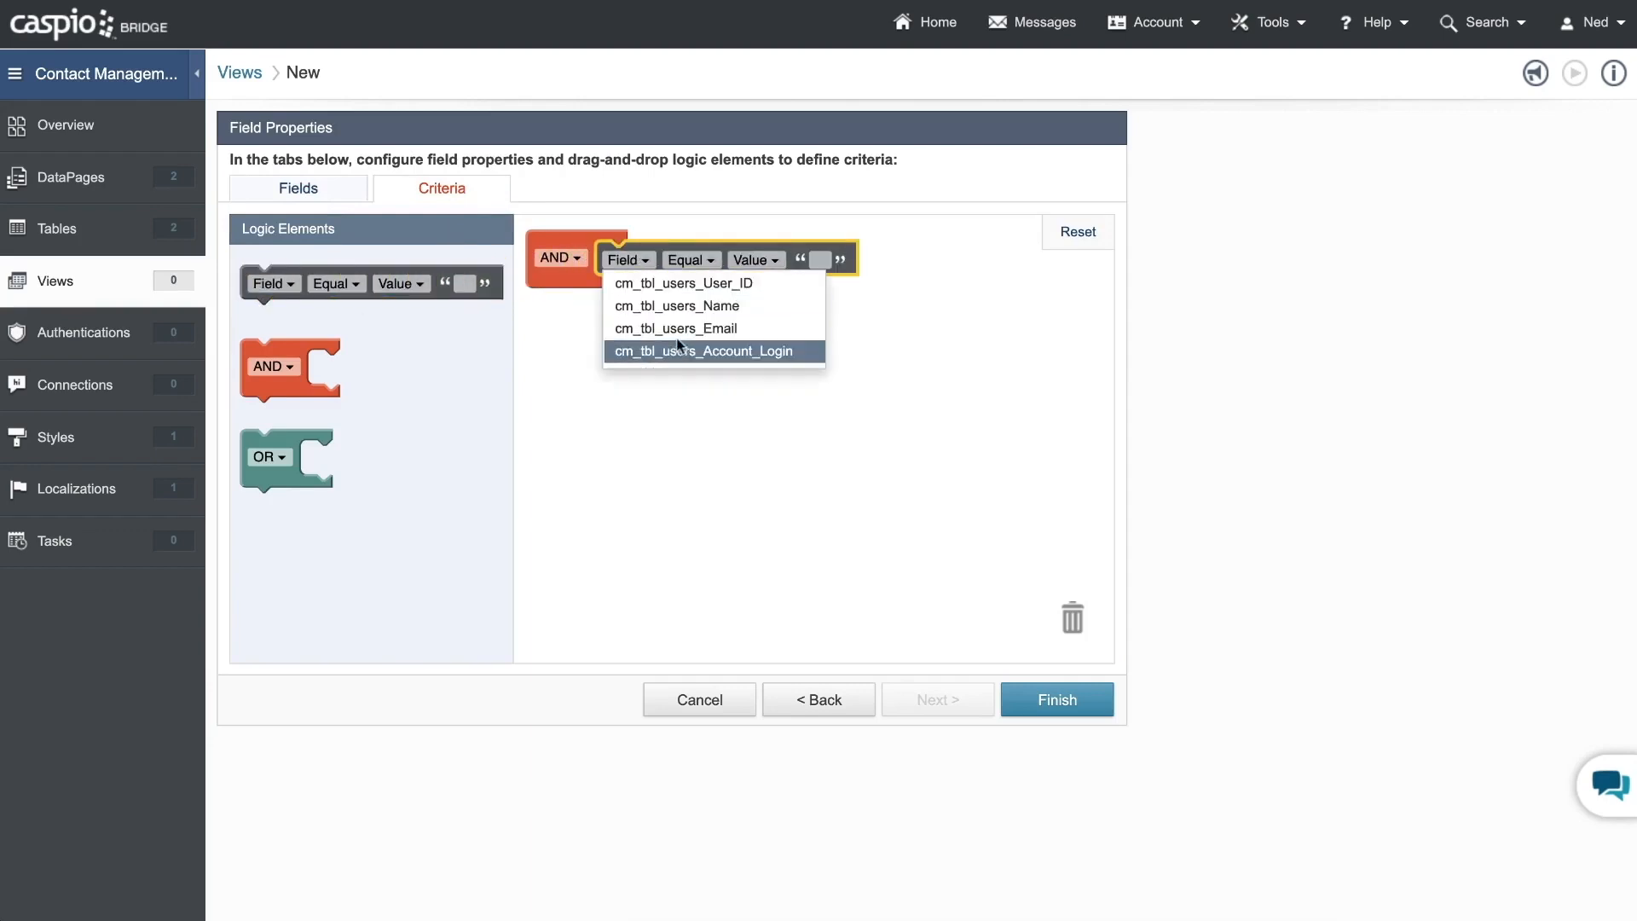
pyautogui.click(703, 351)
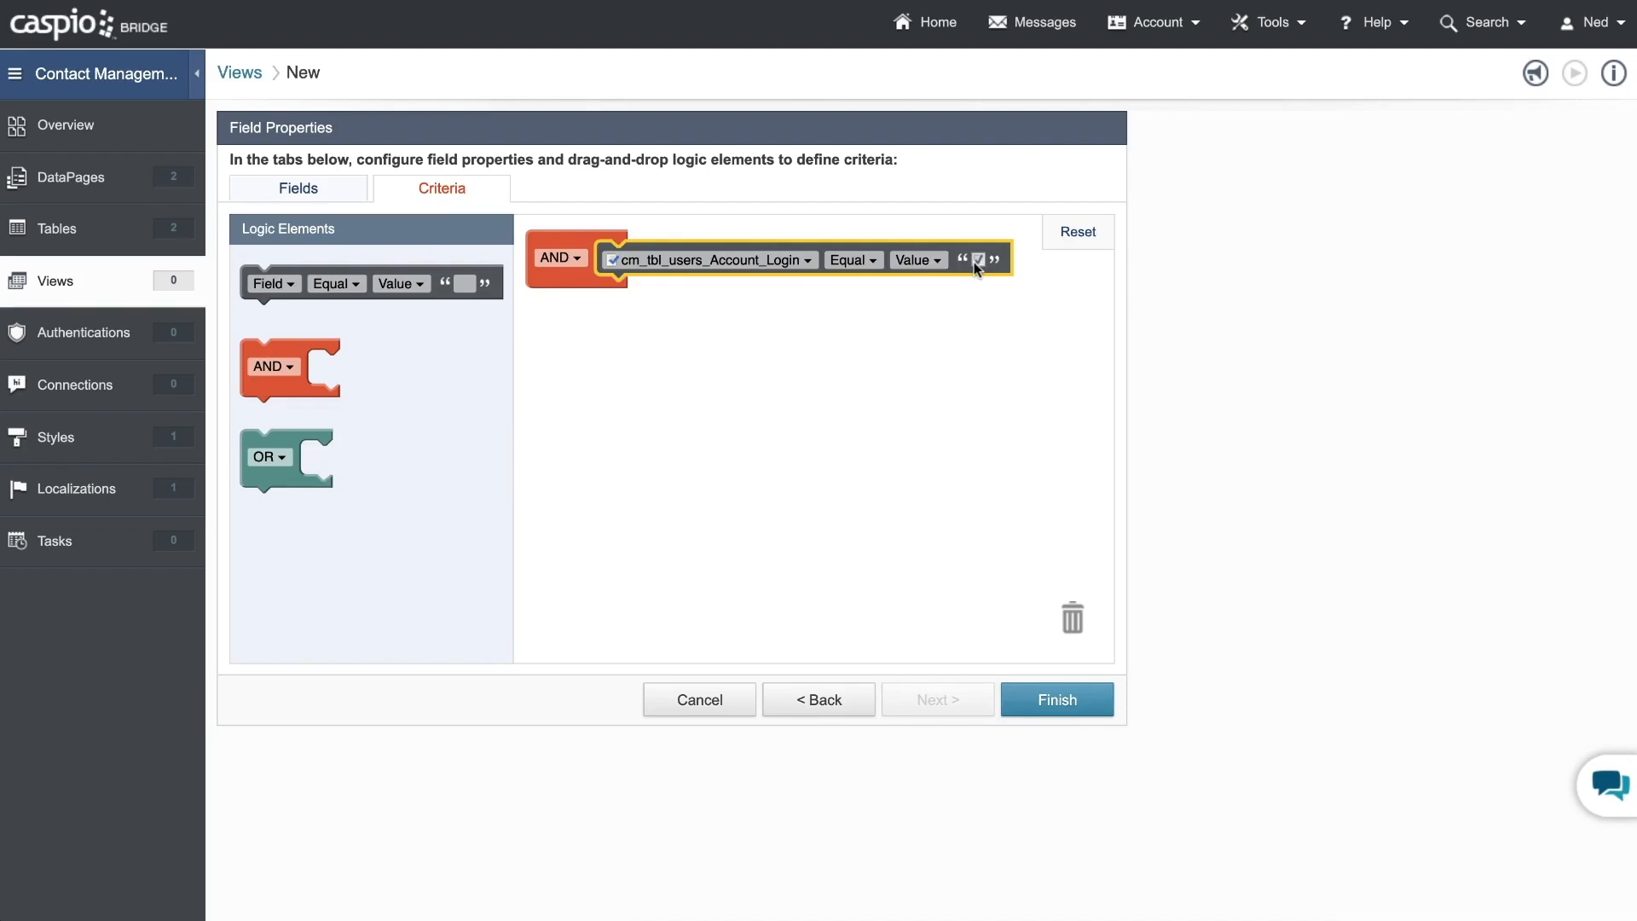
pyautogui.click(1058, 699)
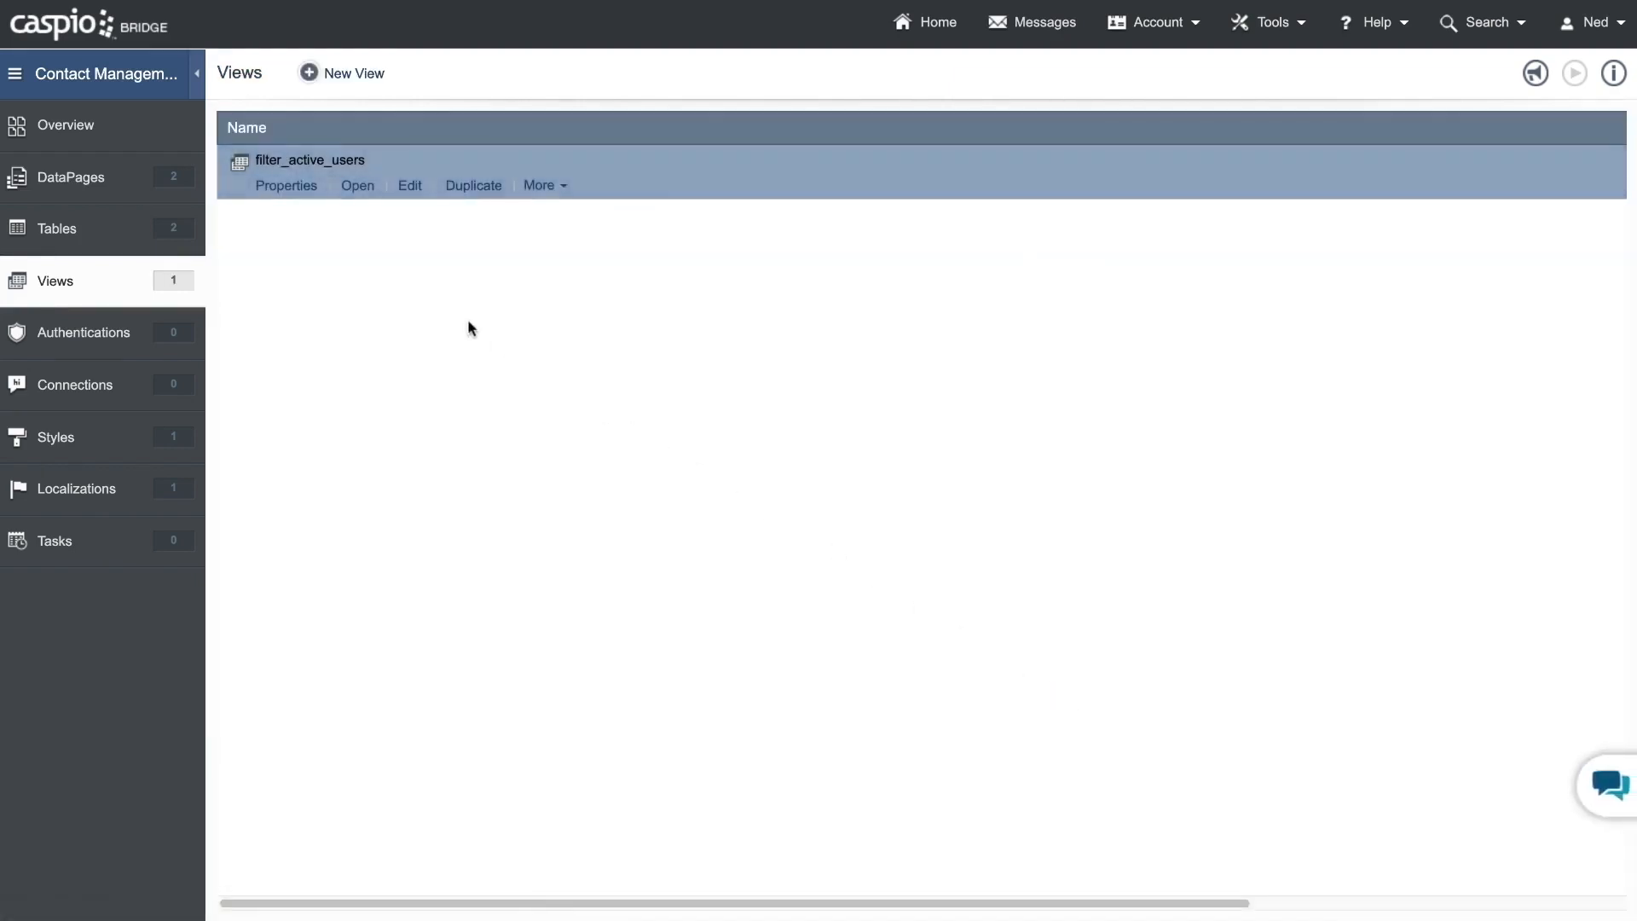
pyautogui.click(358, 186)
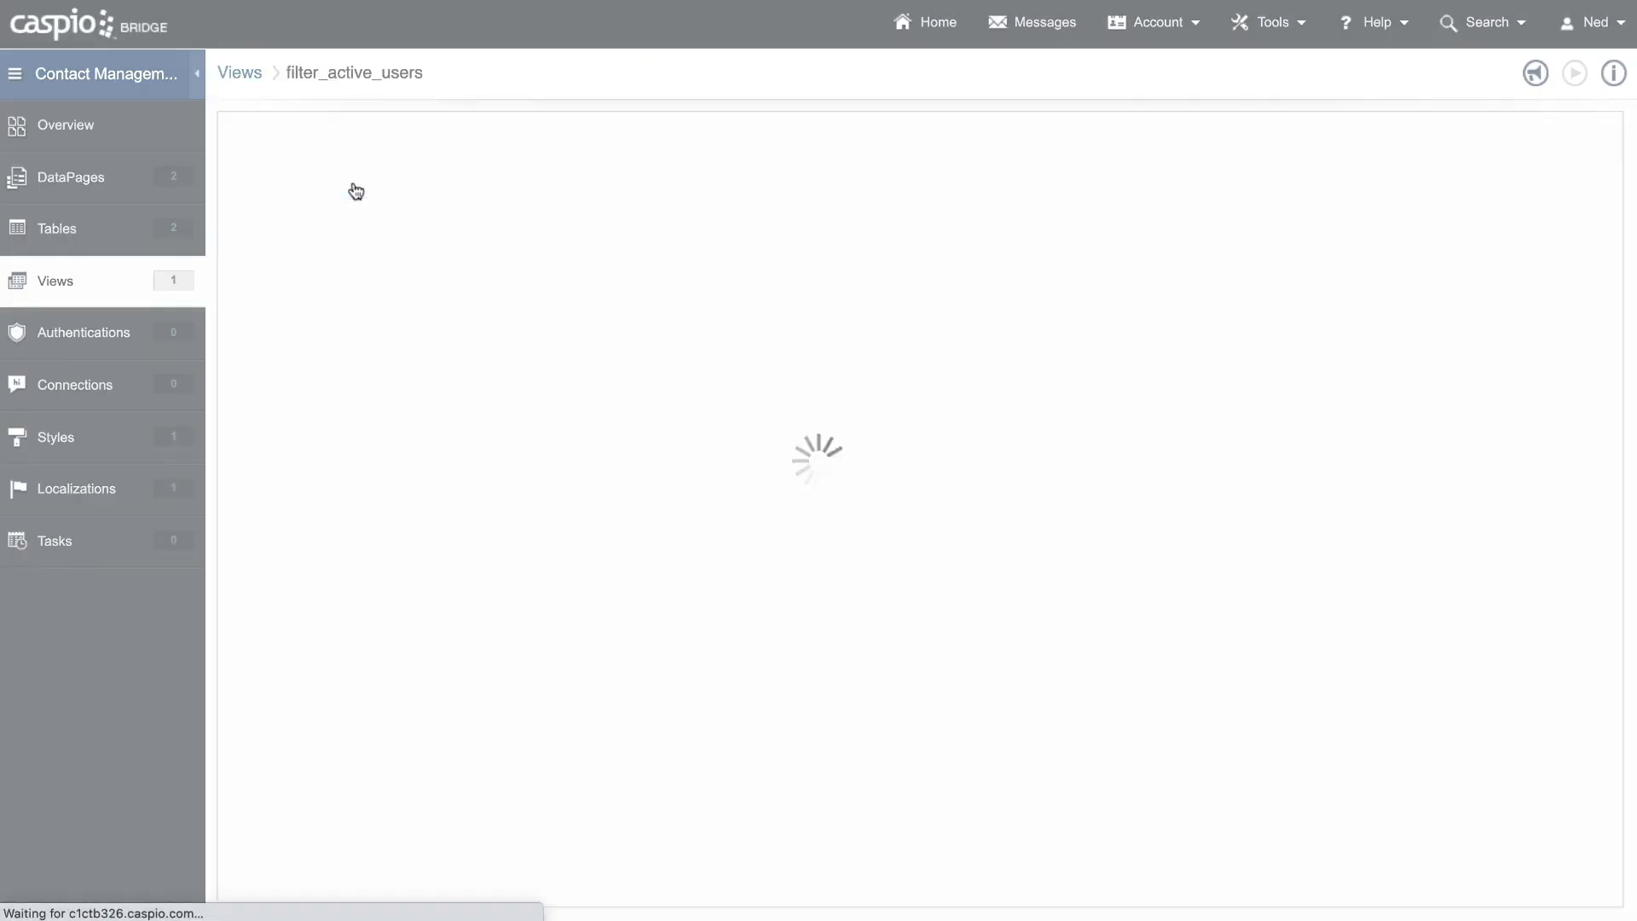